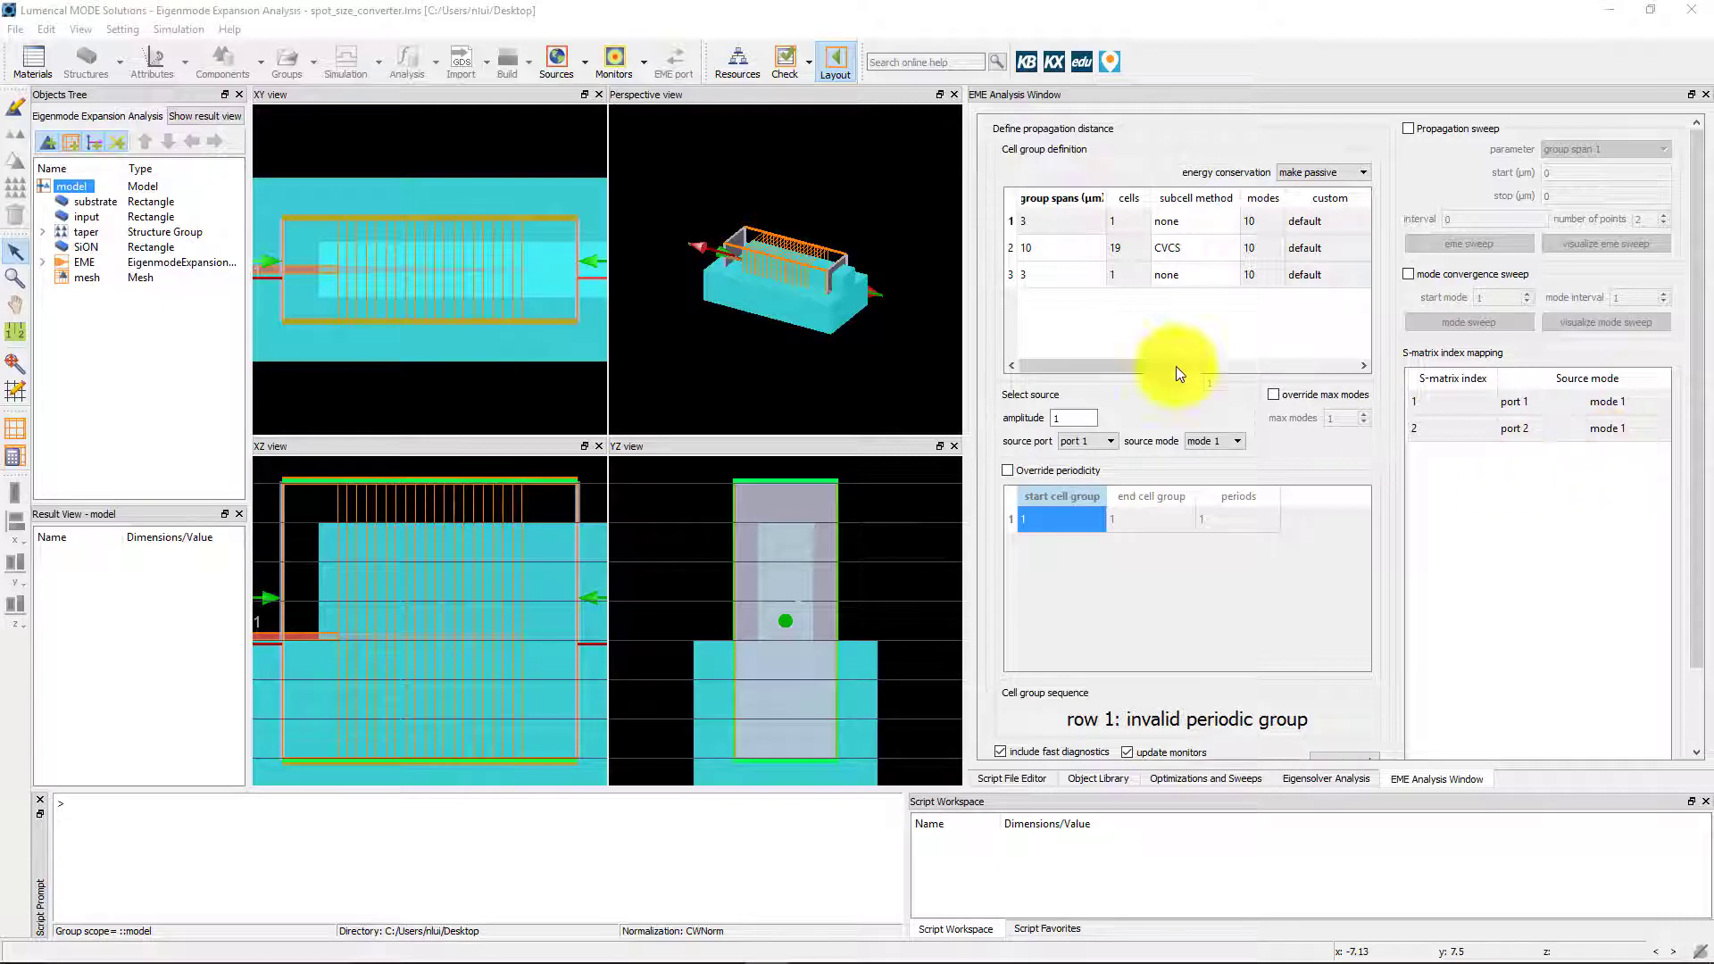
# Expand the EME solver's cell list, inspect each cell's overlap results, then collapse it and select the model.
pyautogui.click(39, 262)
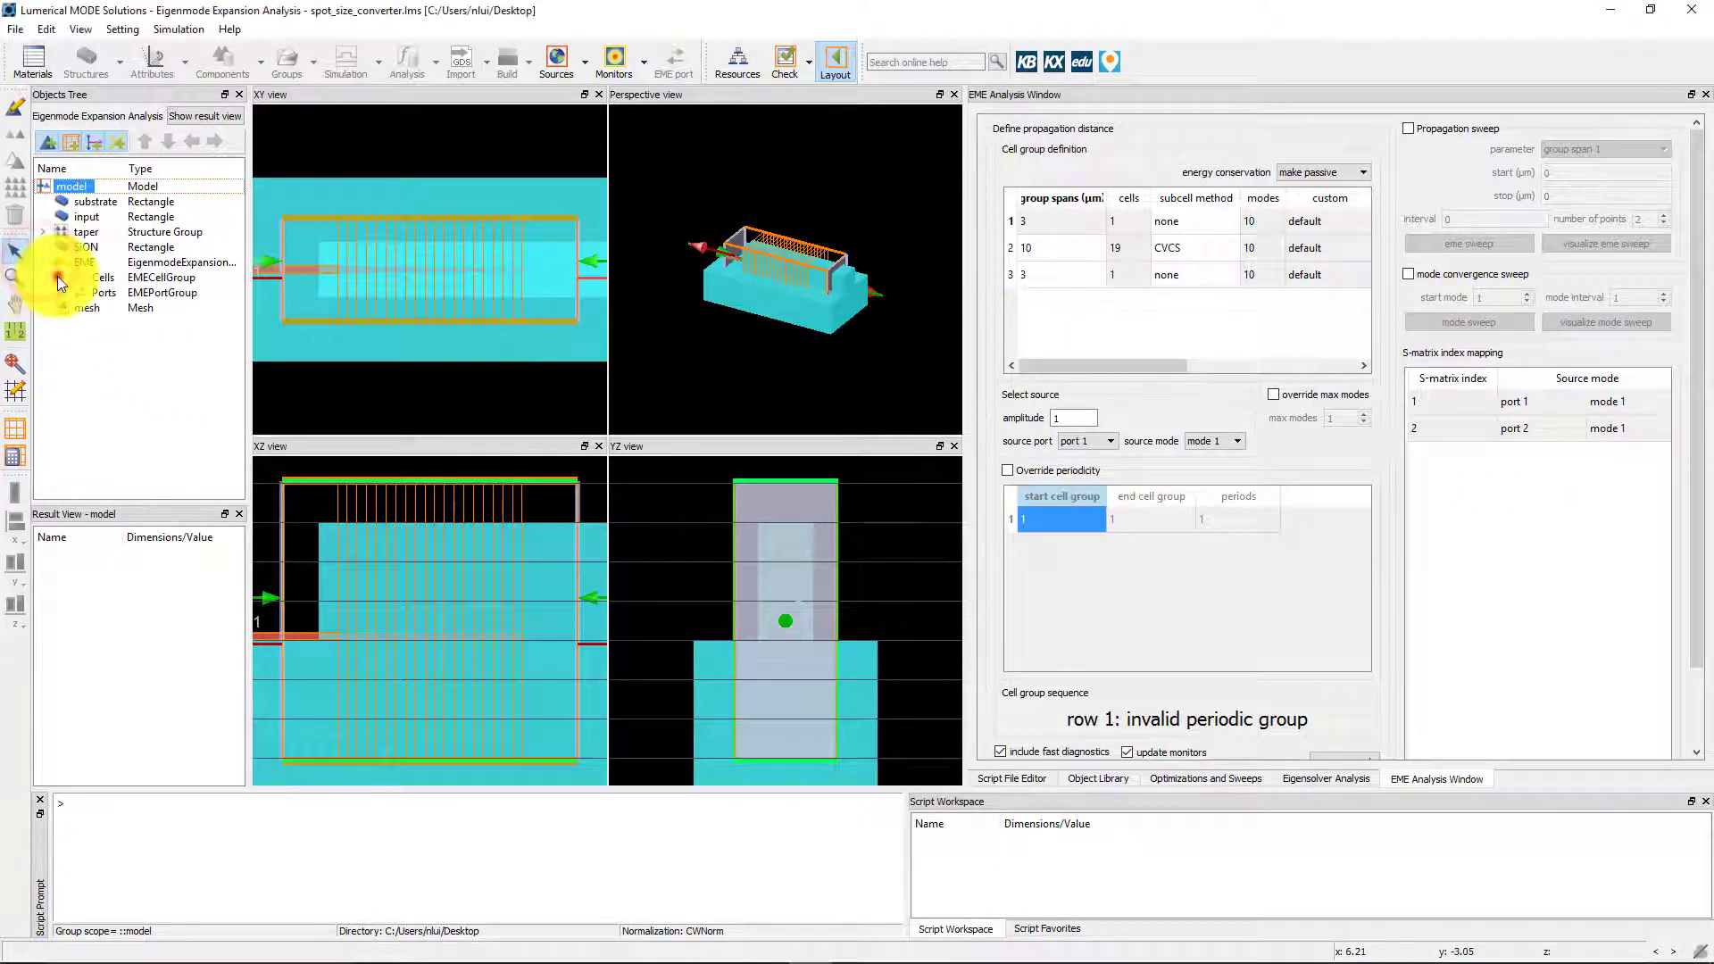
pyautogui.click(58, 276)
pyautogui.click(118, 295)
pyautogui.click(120, 306)
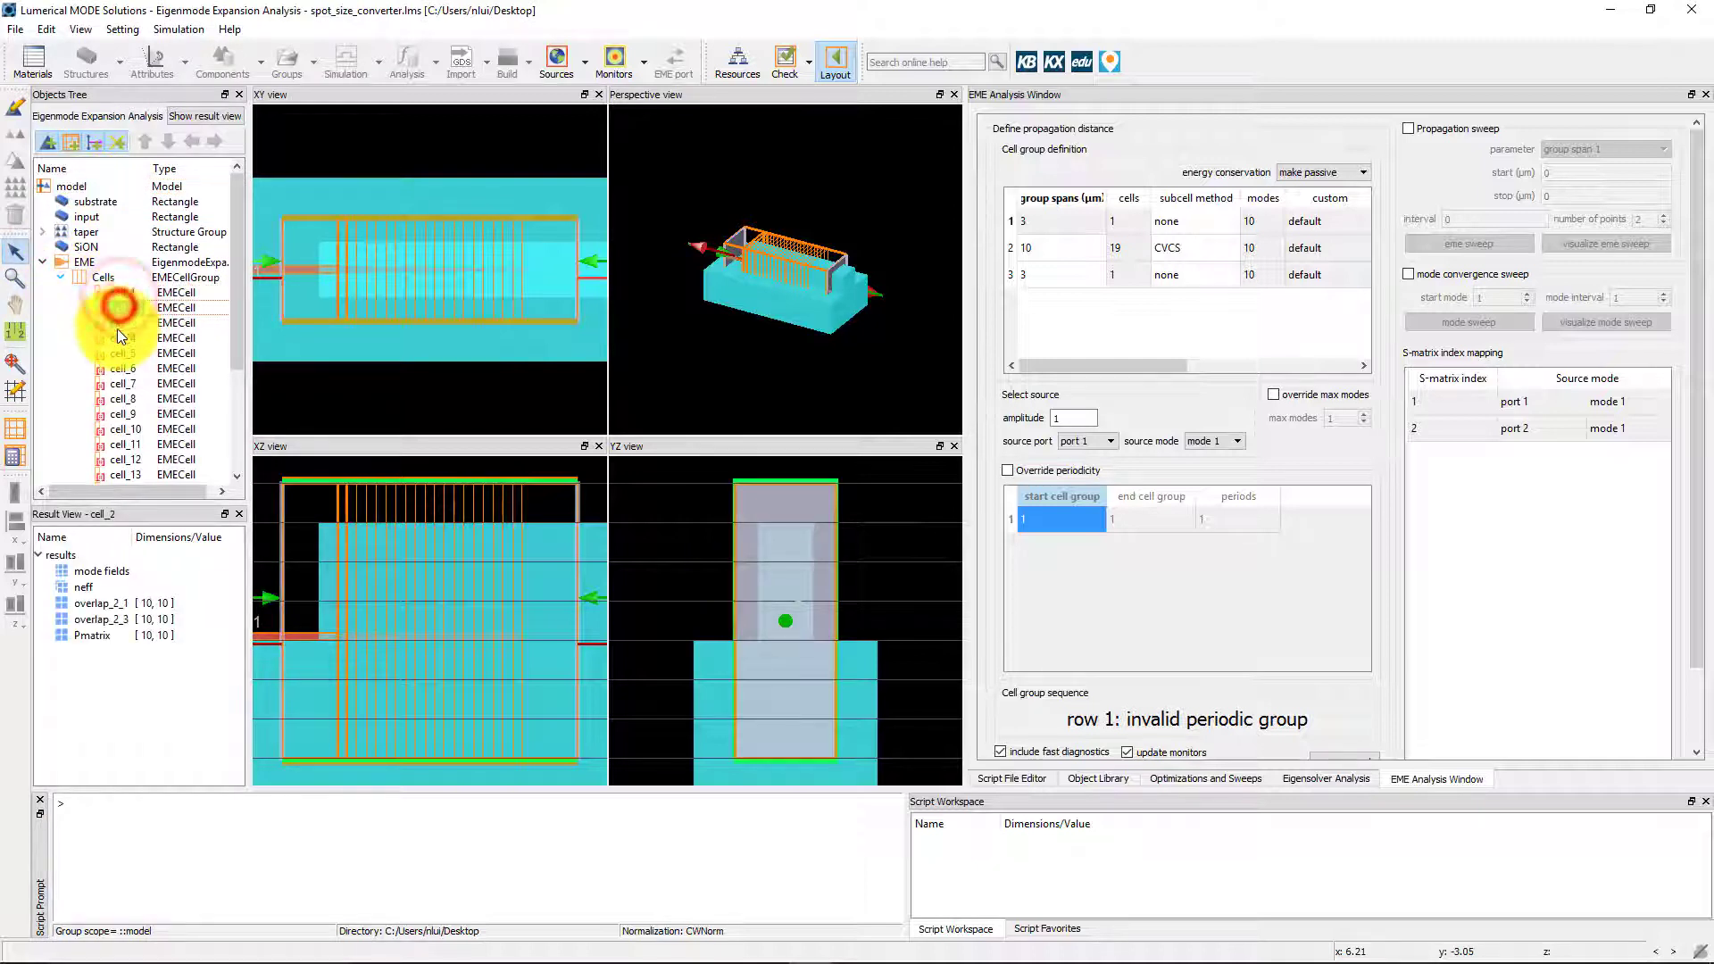
pyautogui.click(116, 328)
pyautogui.click(122, 339)
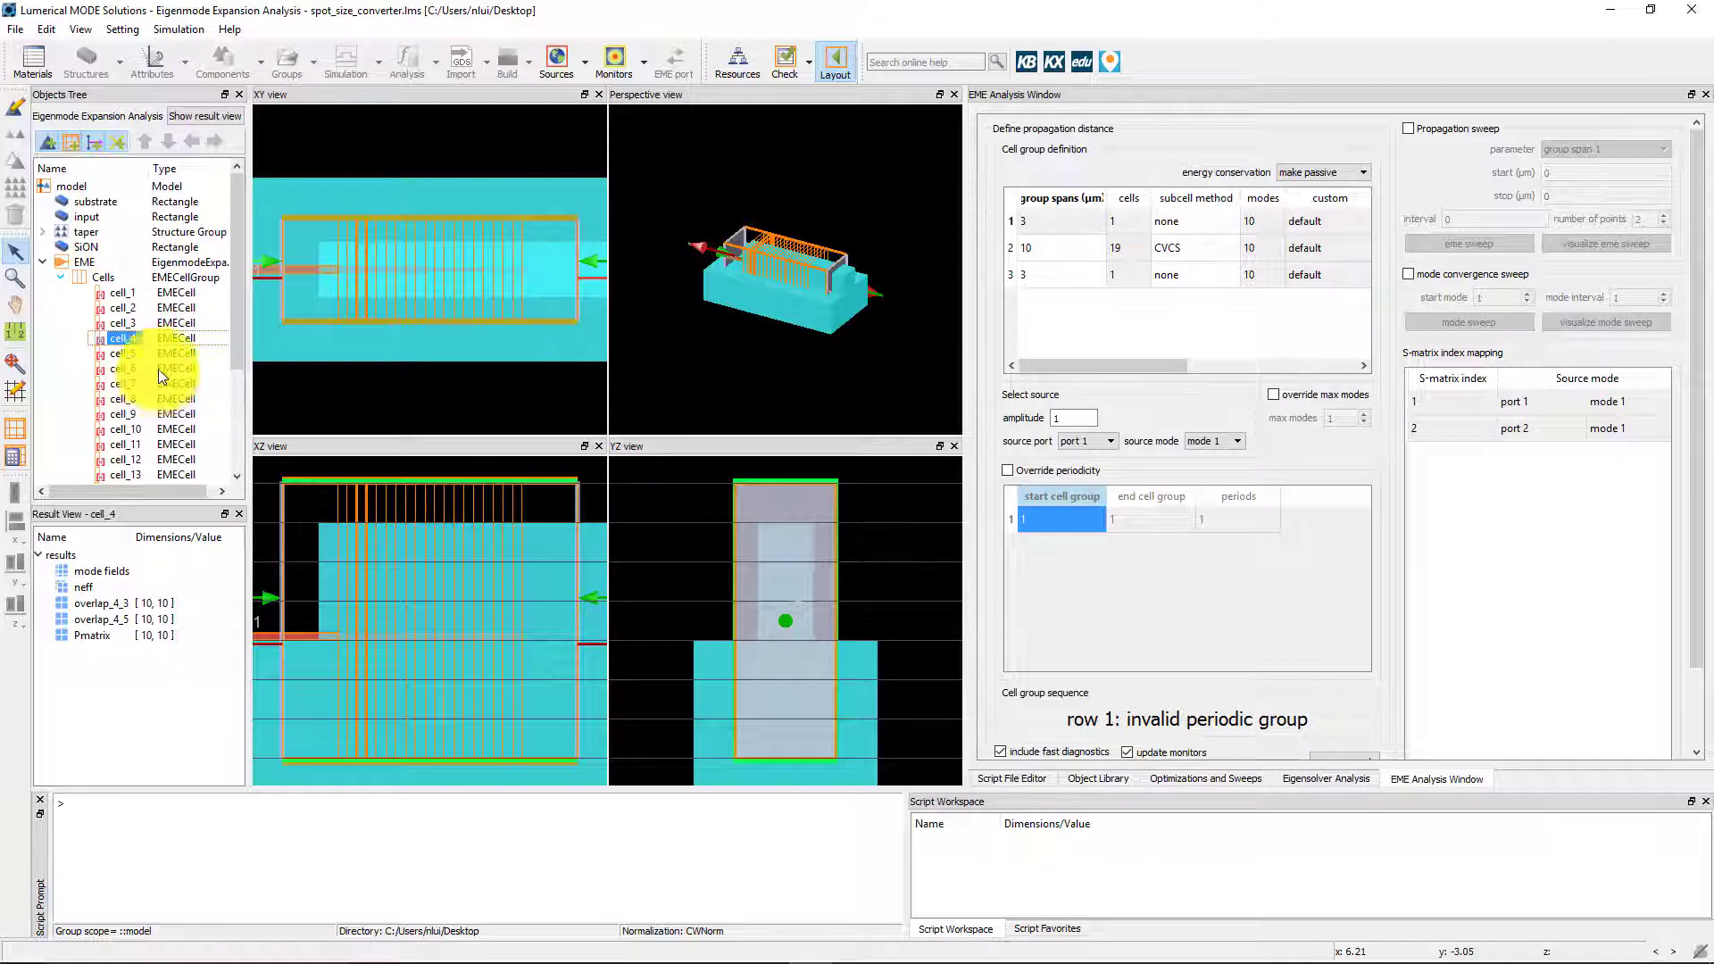
pyautogui.click(58, 277)
pyautogui.click(42, 261)
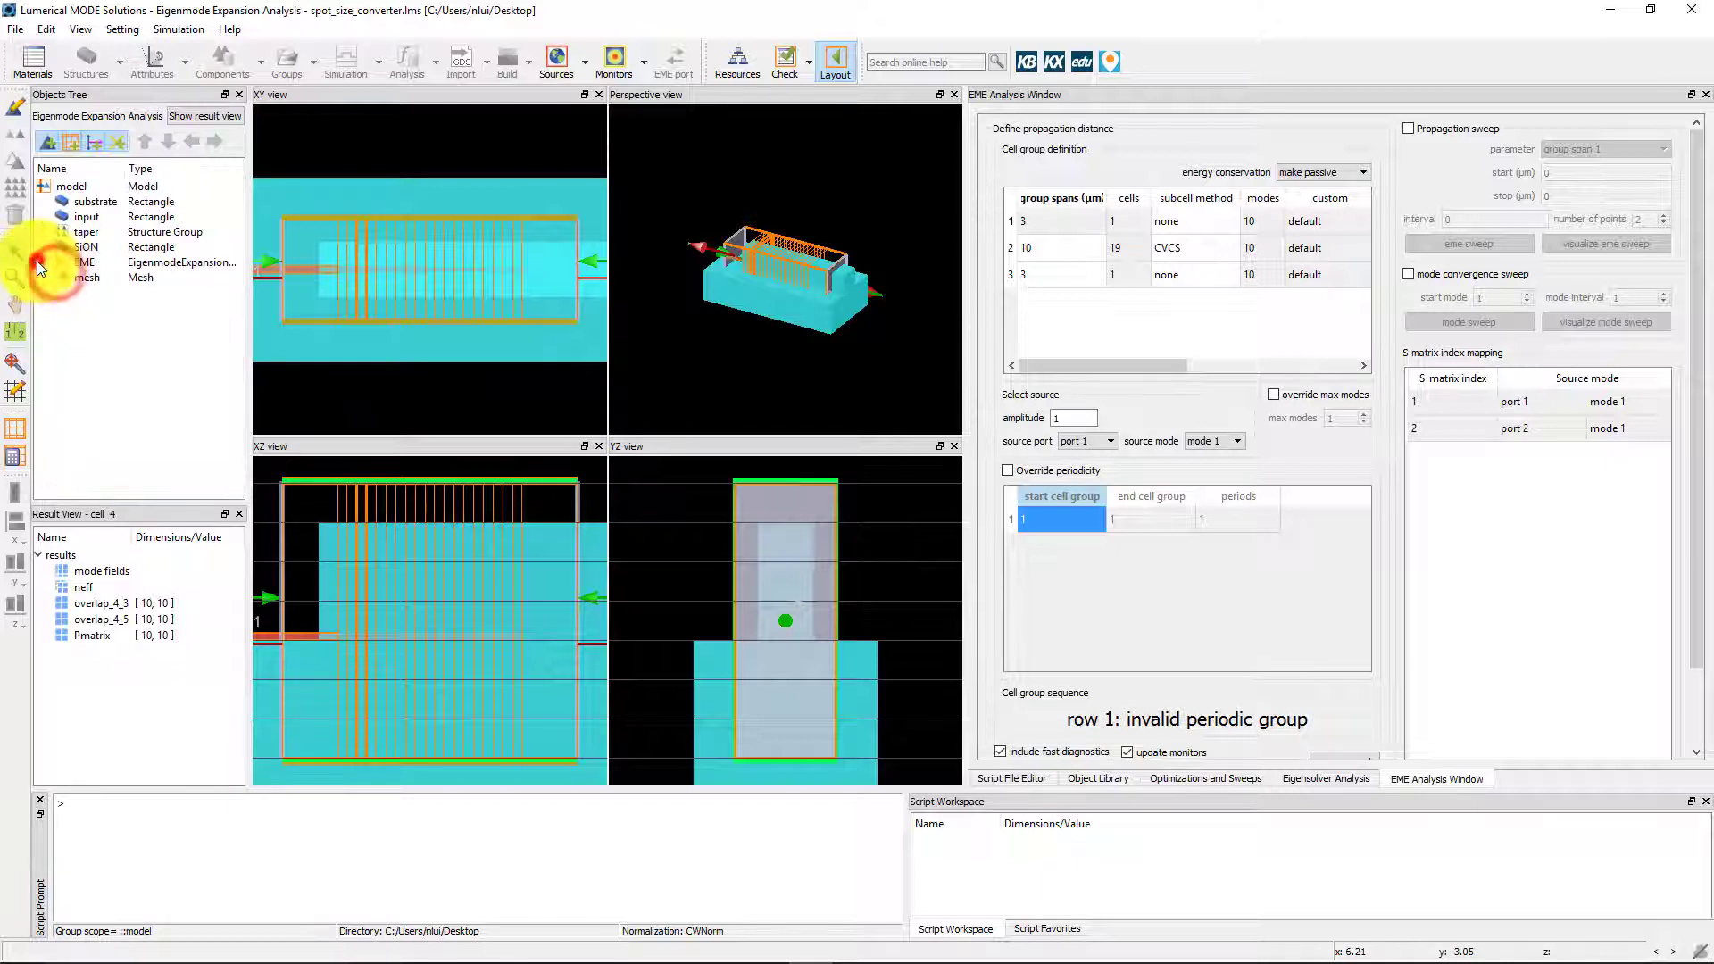
pyautogui.click(76, 188)
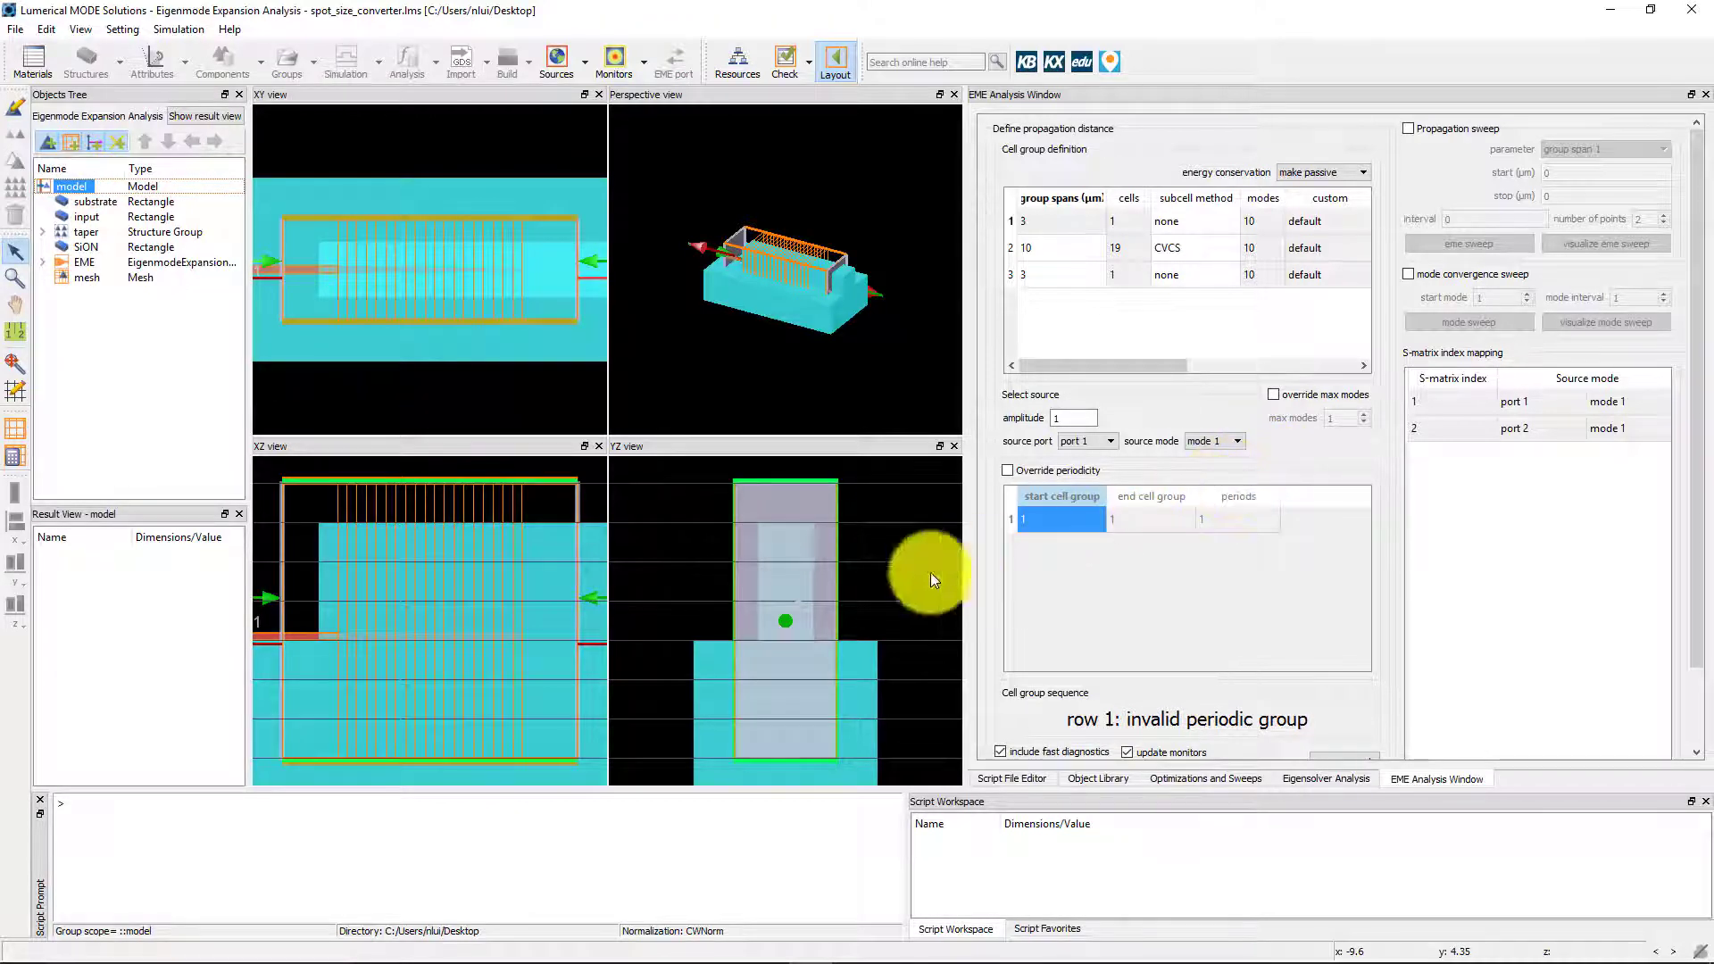
# Add an EME profile monitor (monitor) and an EME index monitor (monitor_1) from the Monitors dropdown.
pyautogui.click(641, 71)
pyautogui.click(634, 123)
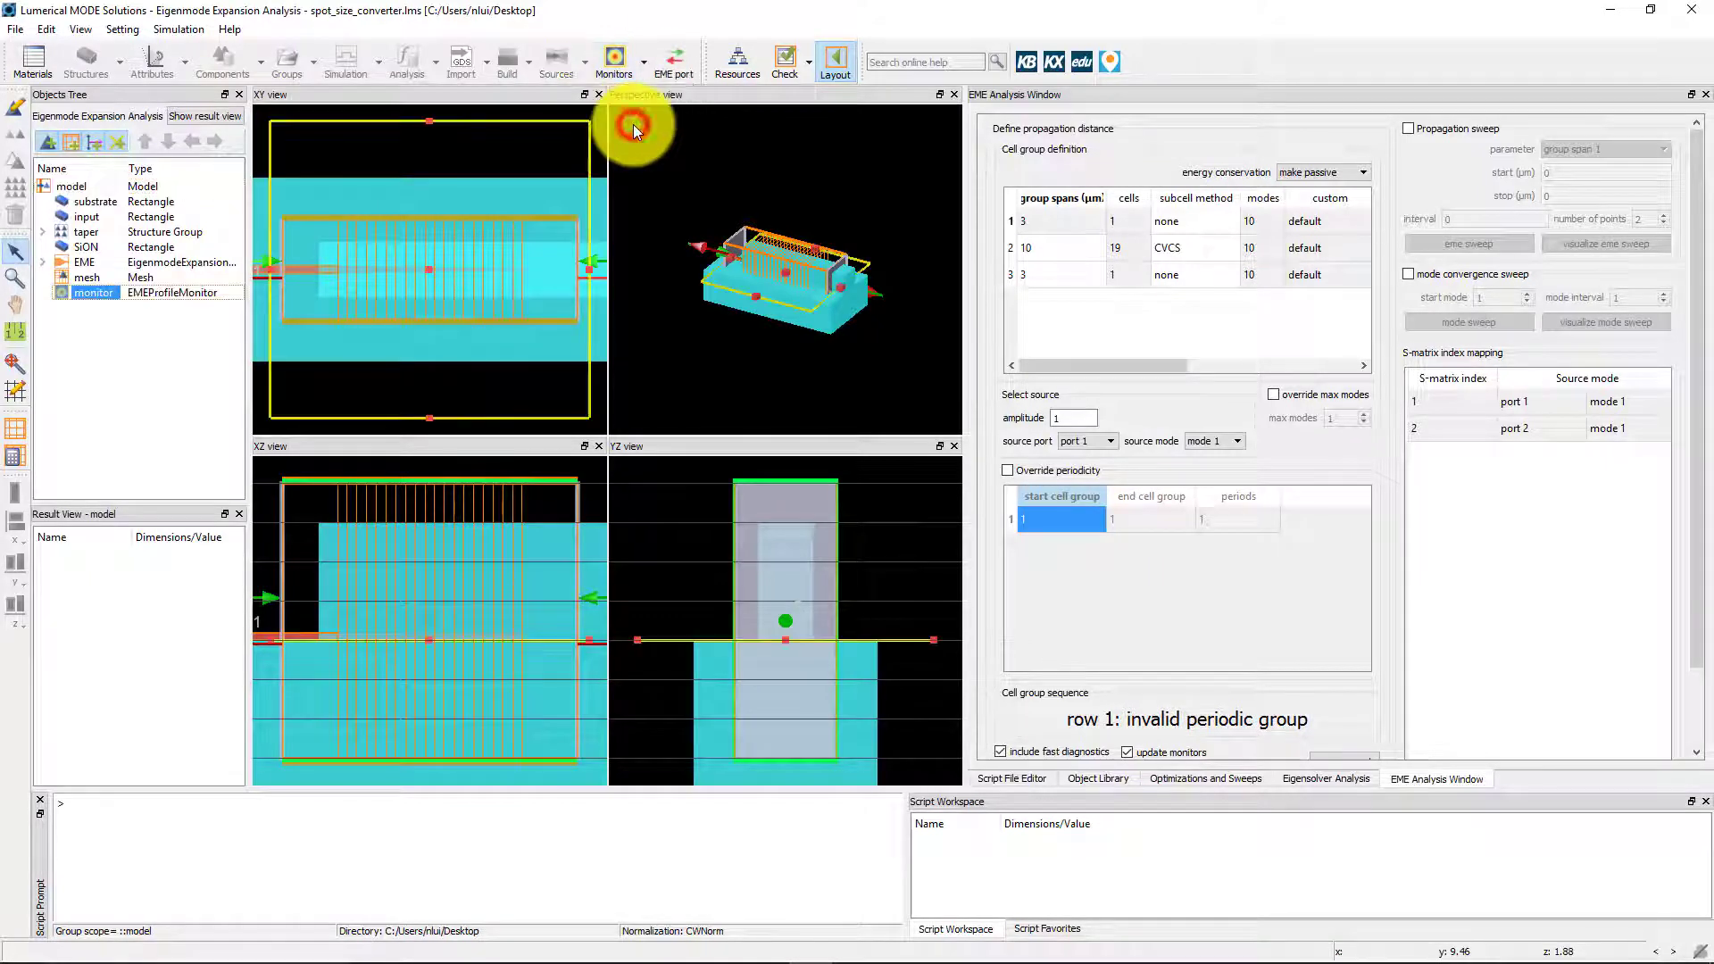
pyautogui.click(648, 76)
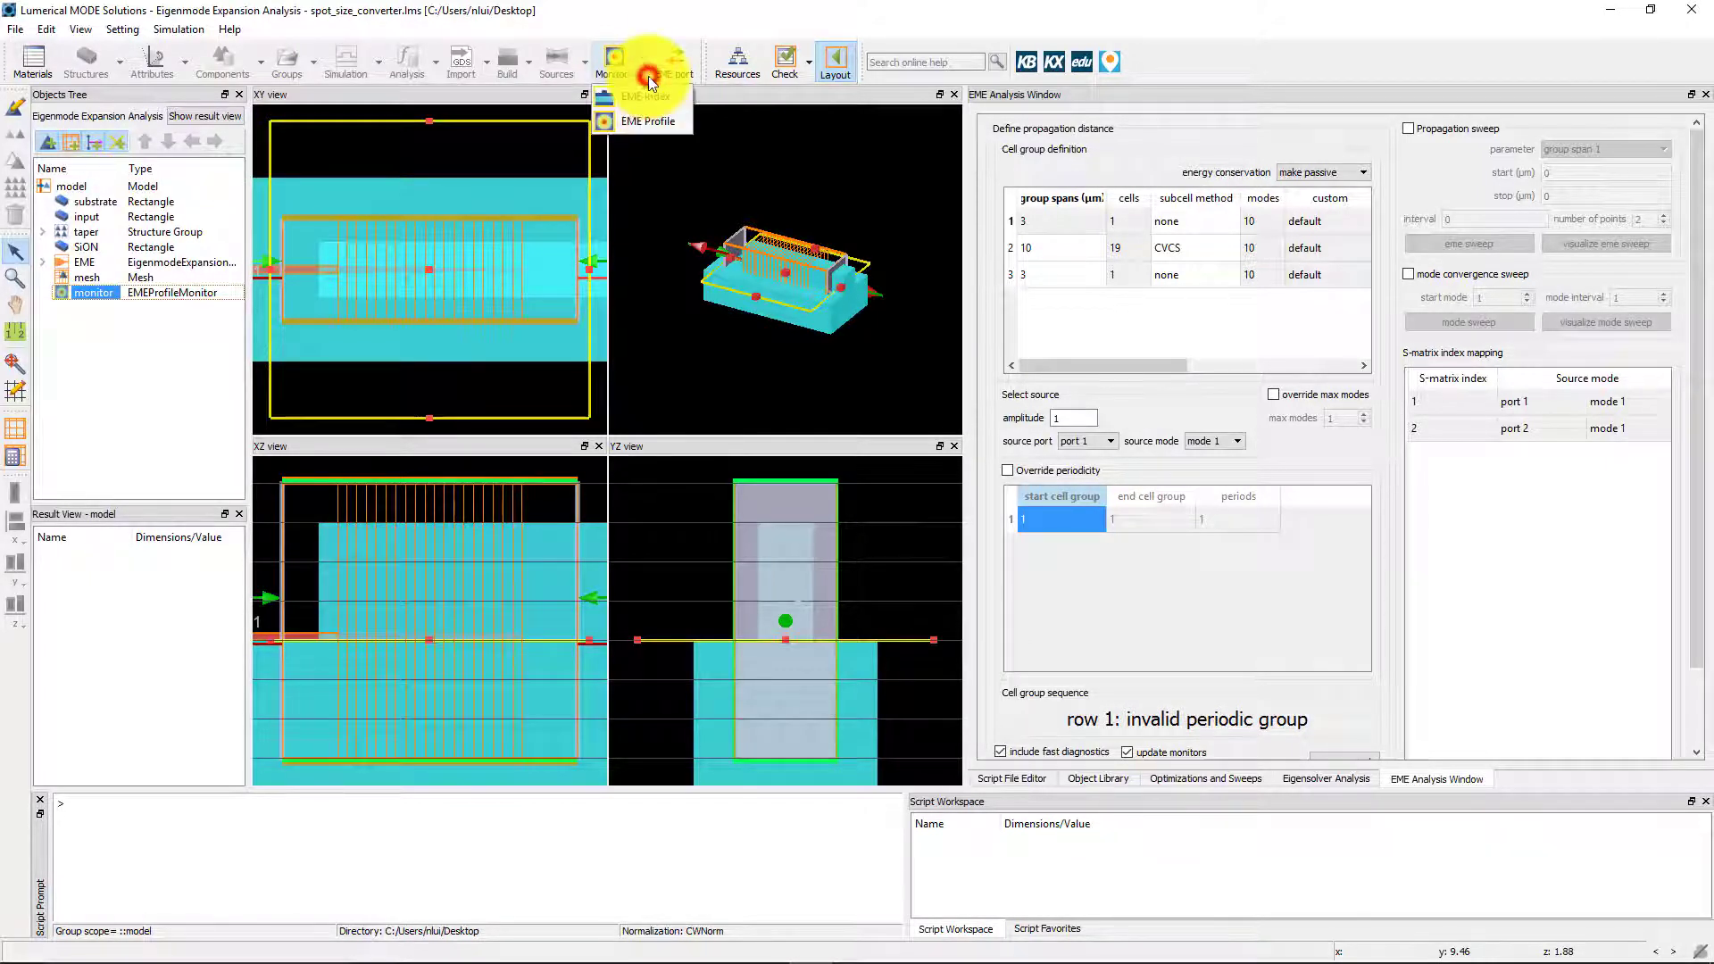
pyautogui.click(667, 99)
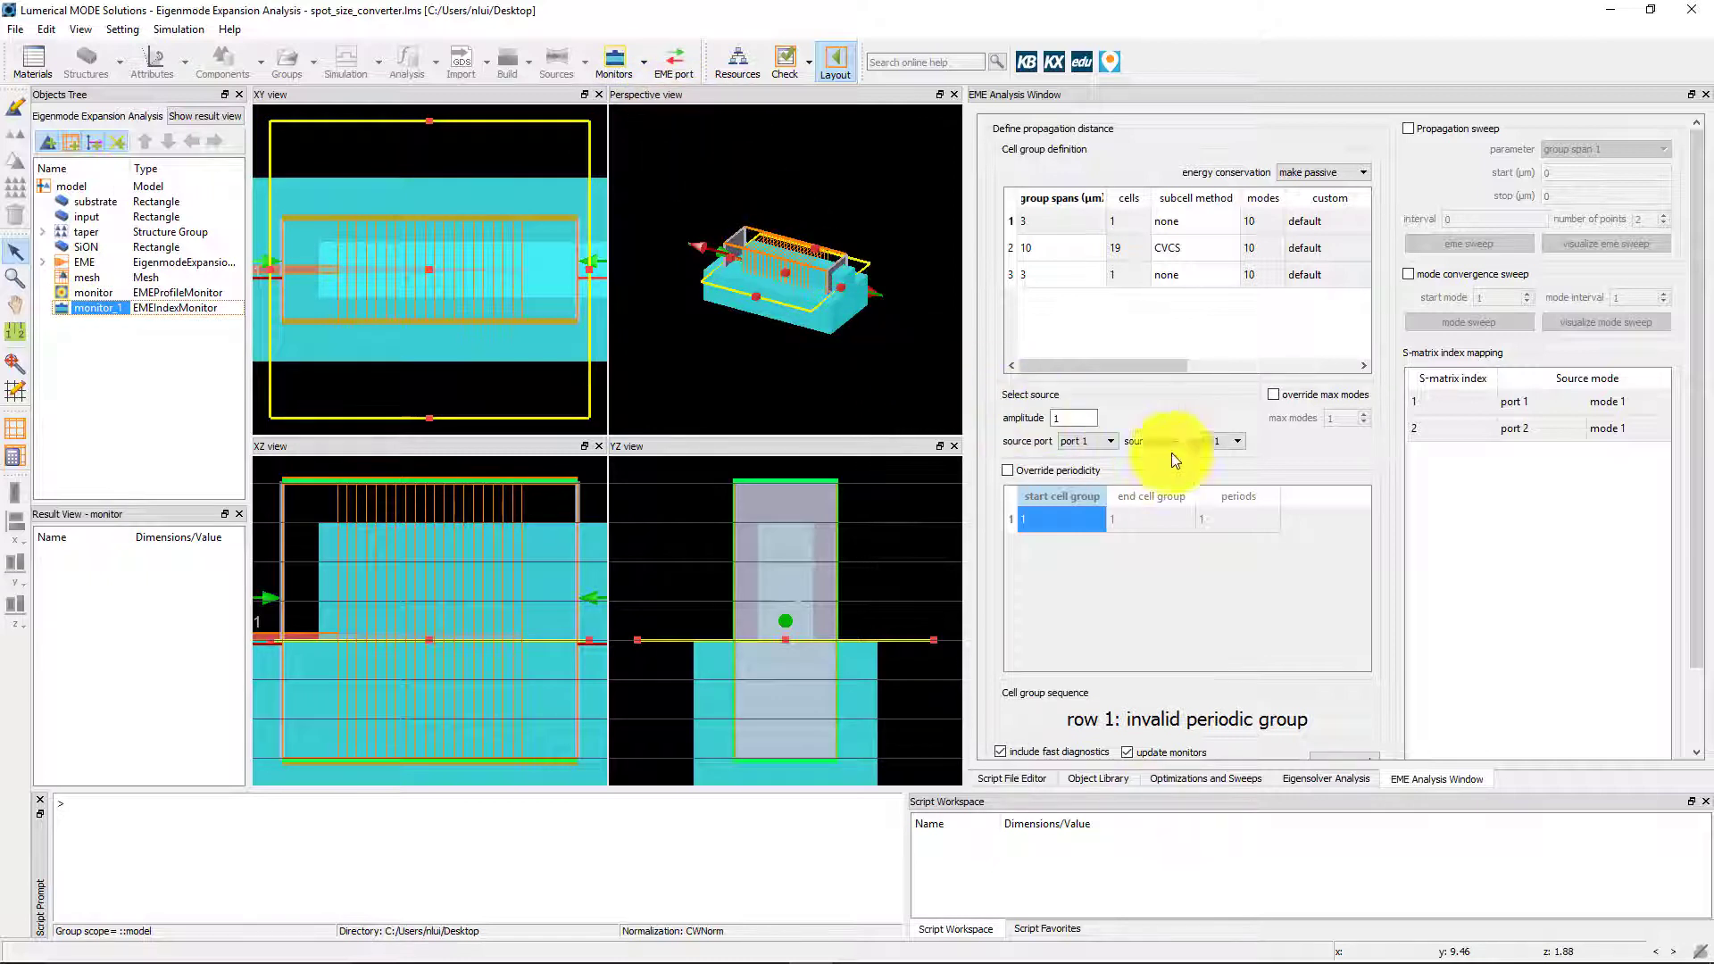
# Scroll the EME Analysis Window and run eme propagate to compute the field profile.
pyautogui.moveTo(1696, 428); pyautogui.dragTo(1697, 536)
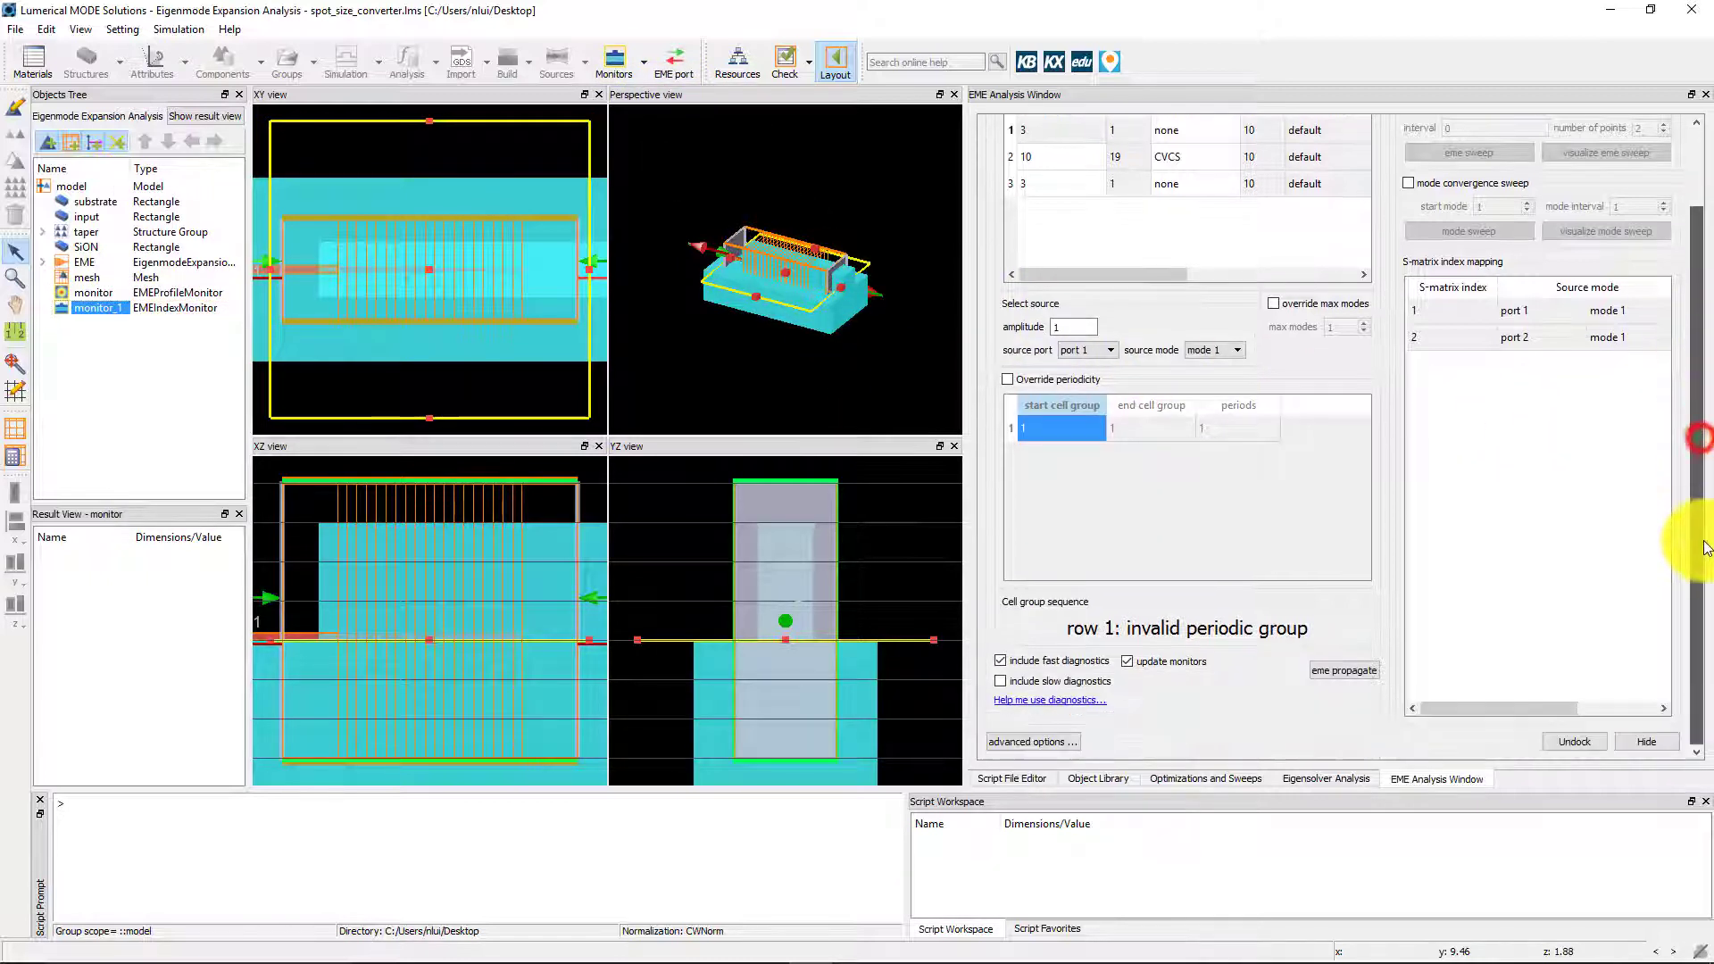
pyautogui.click(1366, 676)
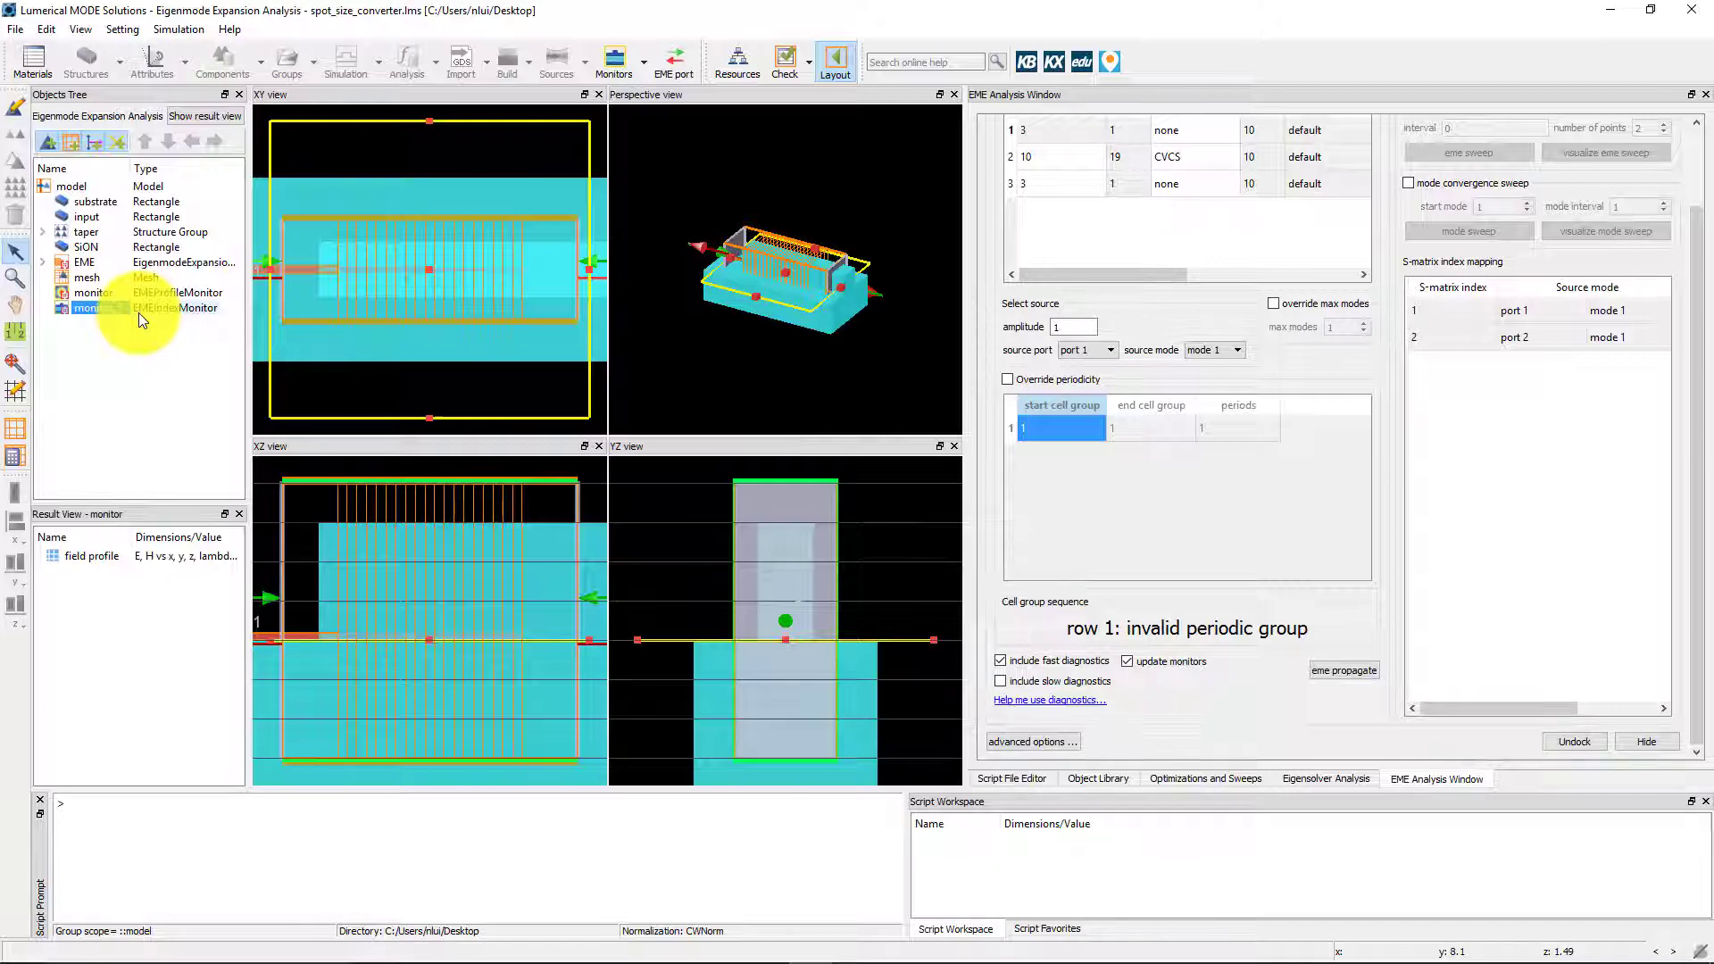
# Plot the profile monitor's field profile in a visualizer.
pyautogui.rightClick(99, 289)
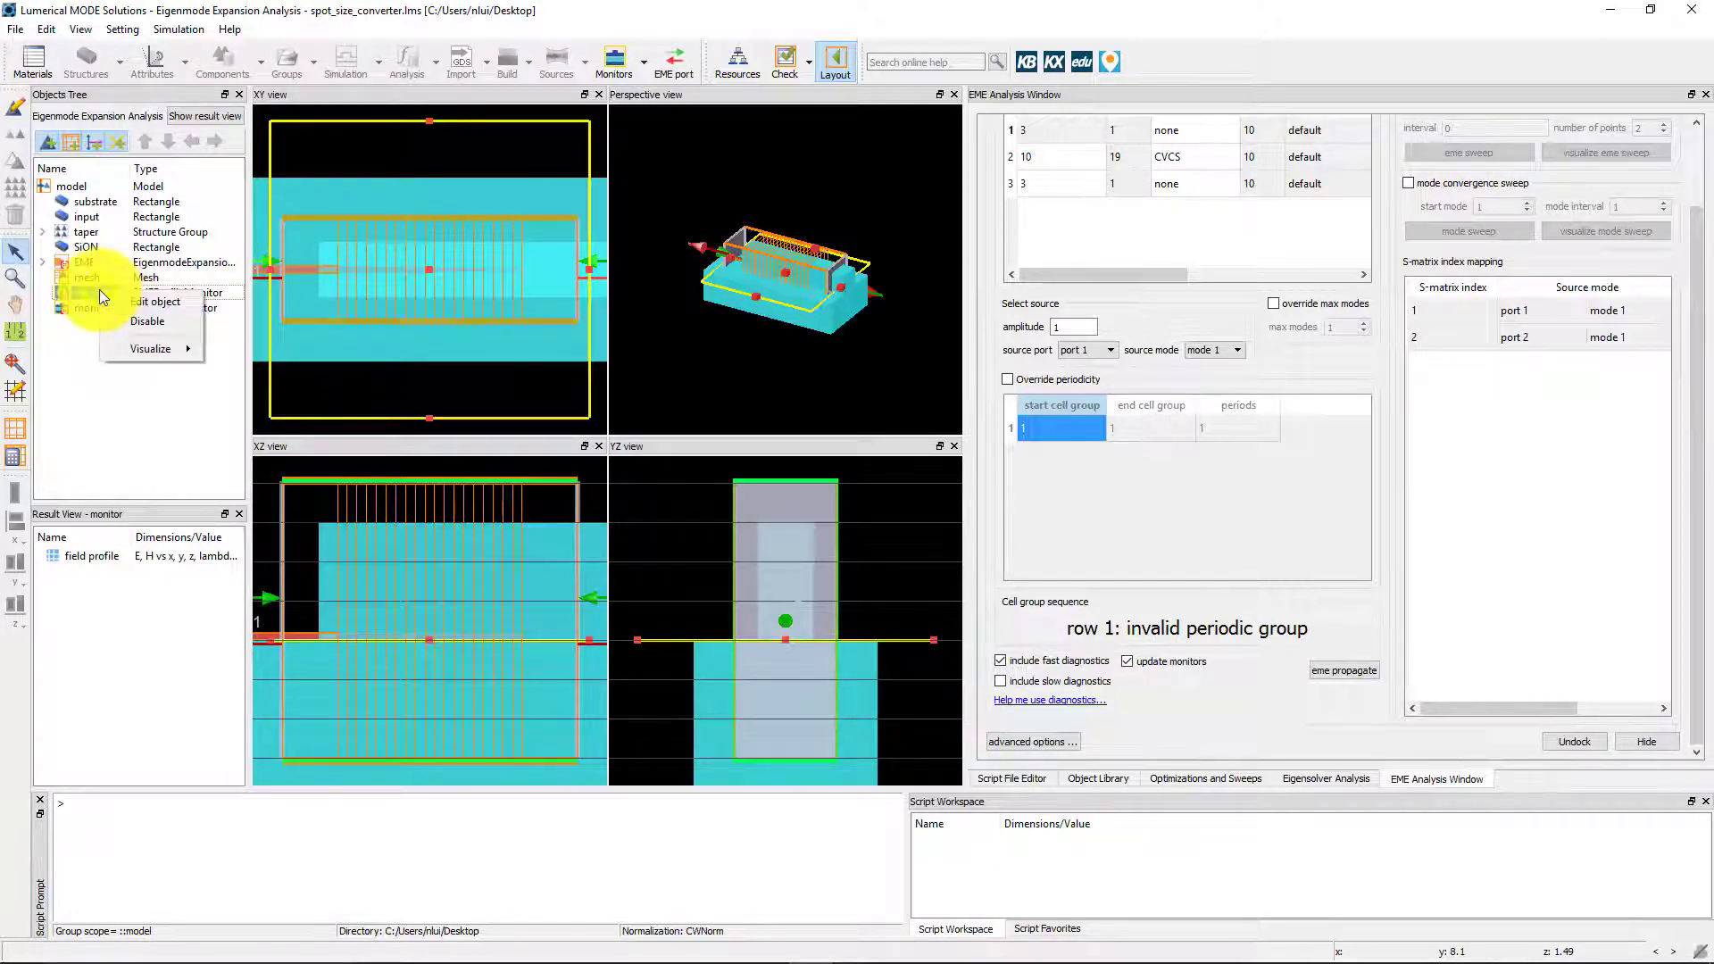
pyautogui.moveTo(150, 348)
pyautogui.click(248, 350)
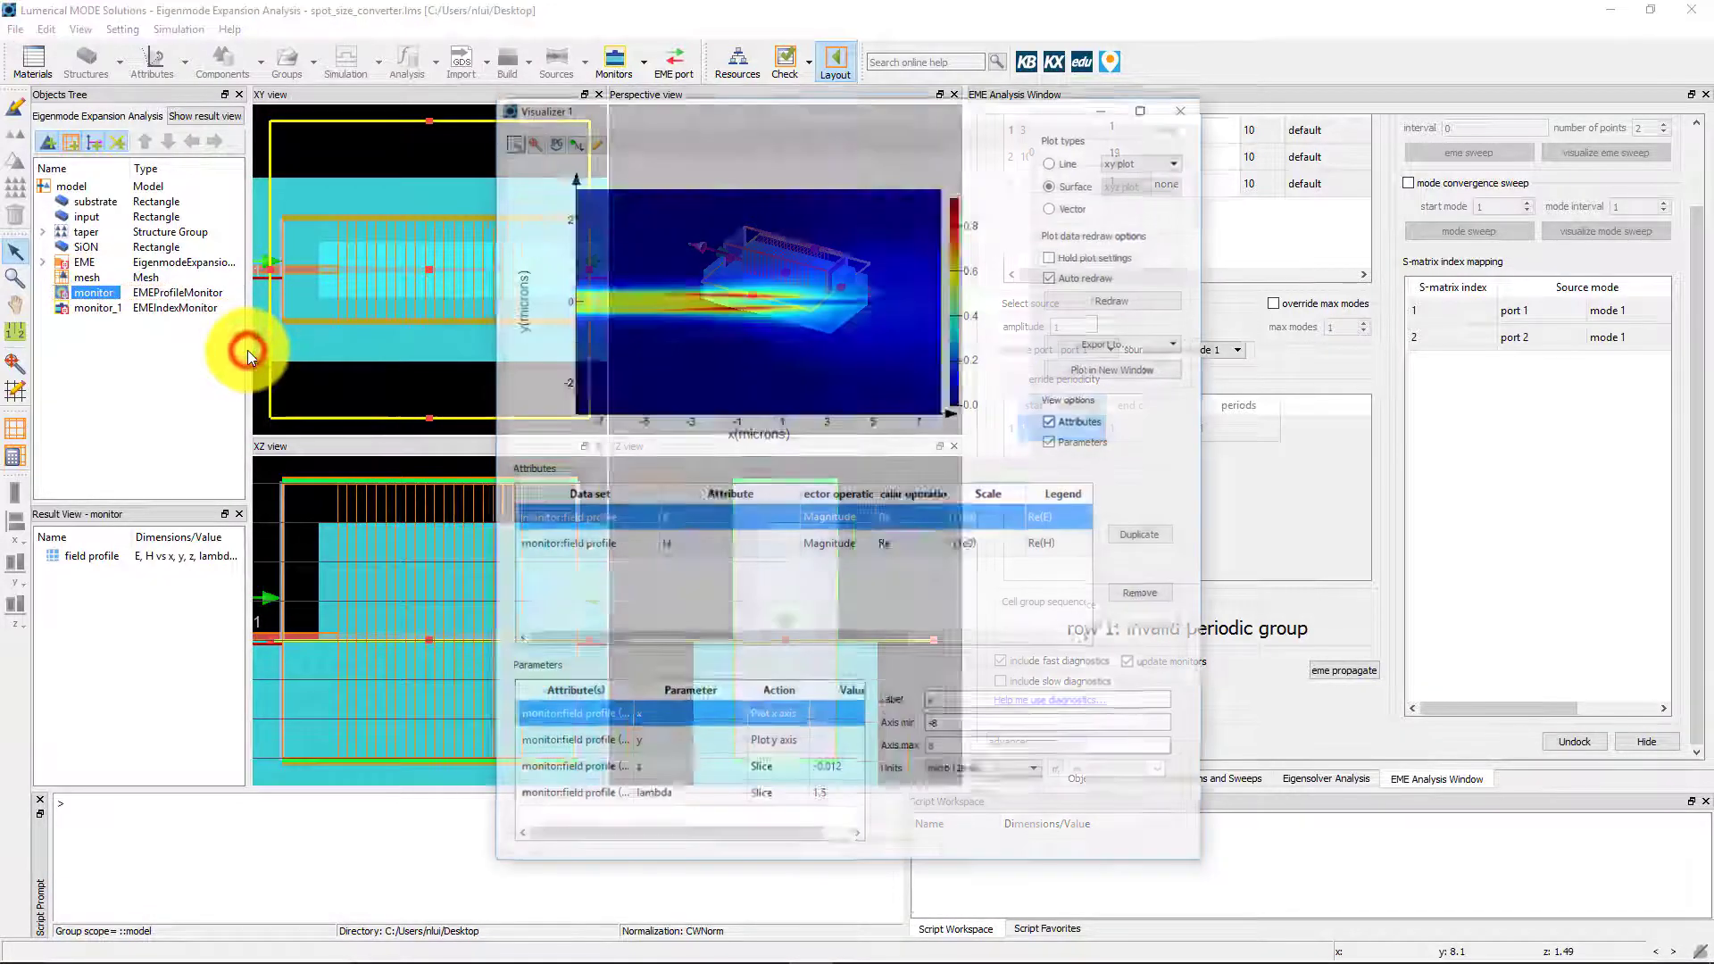
# Plot monitor_1's refractive index profile in a visualizer and bring up the EME result actions.
pyautogui.rightClick(114, 305)
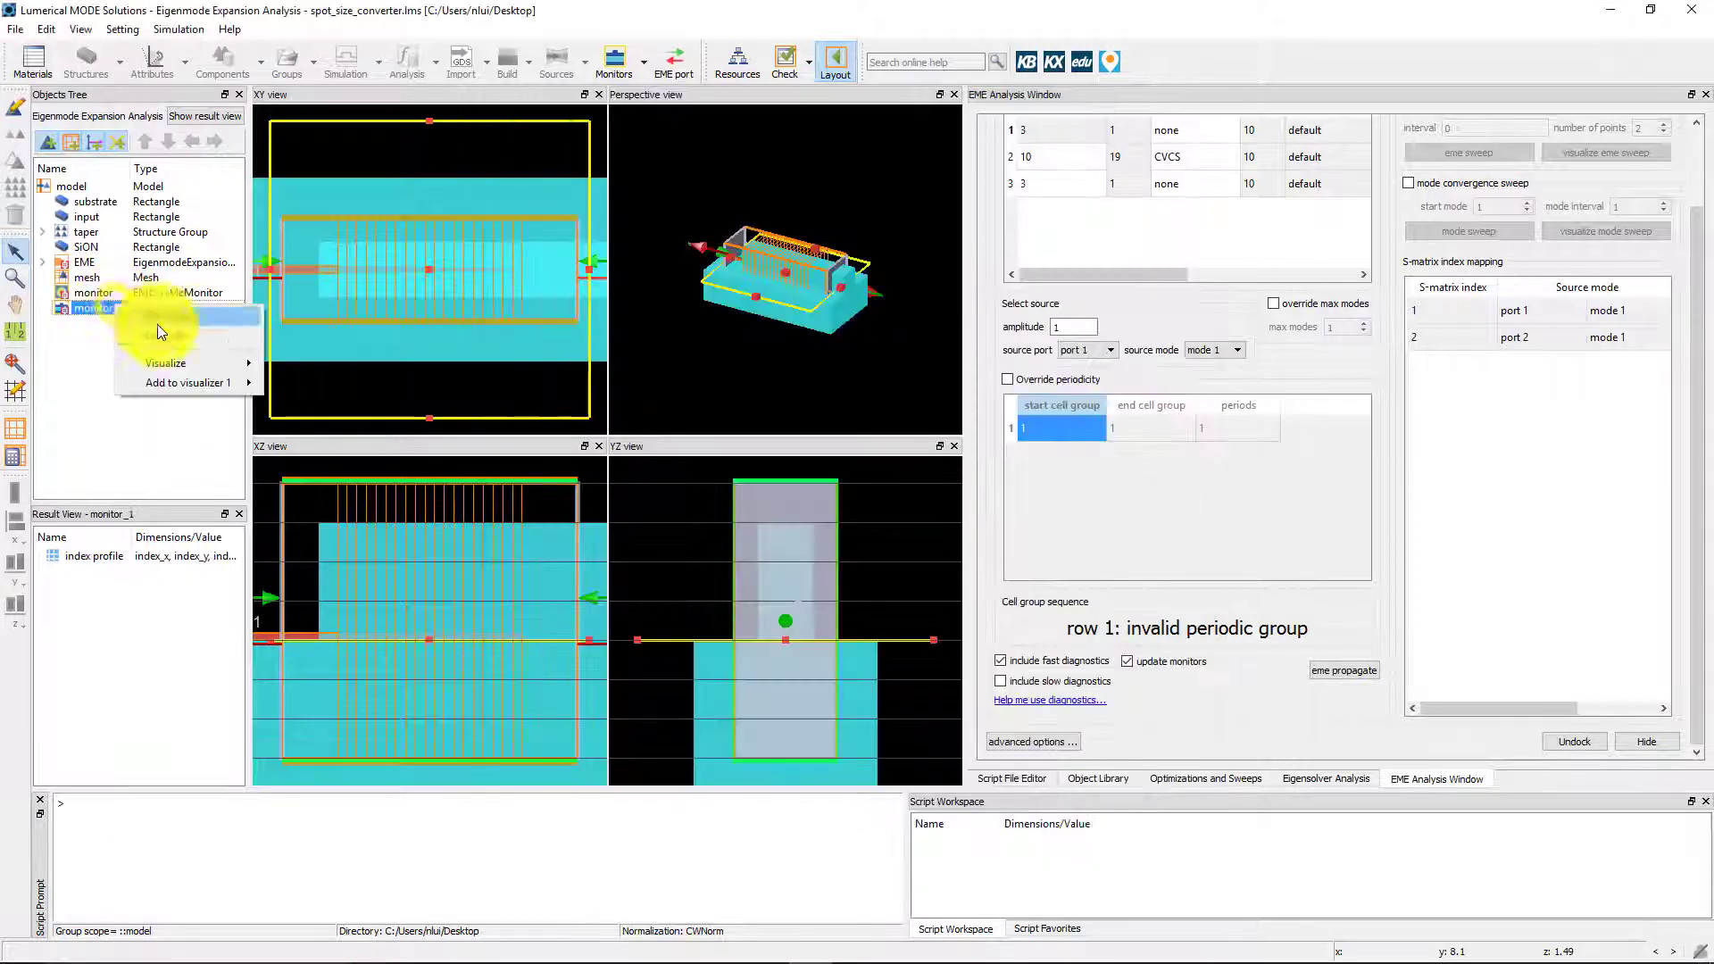
pyautogui.moveTo(186, 356)
pyautogui.click(281, 359)
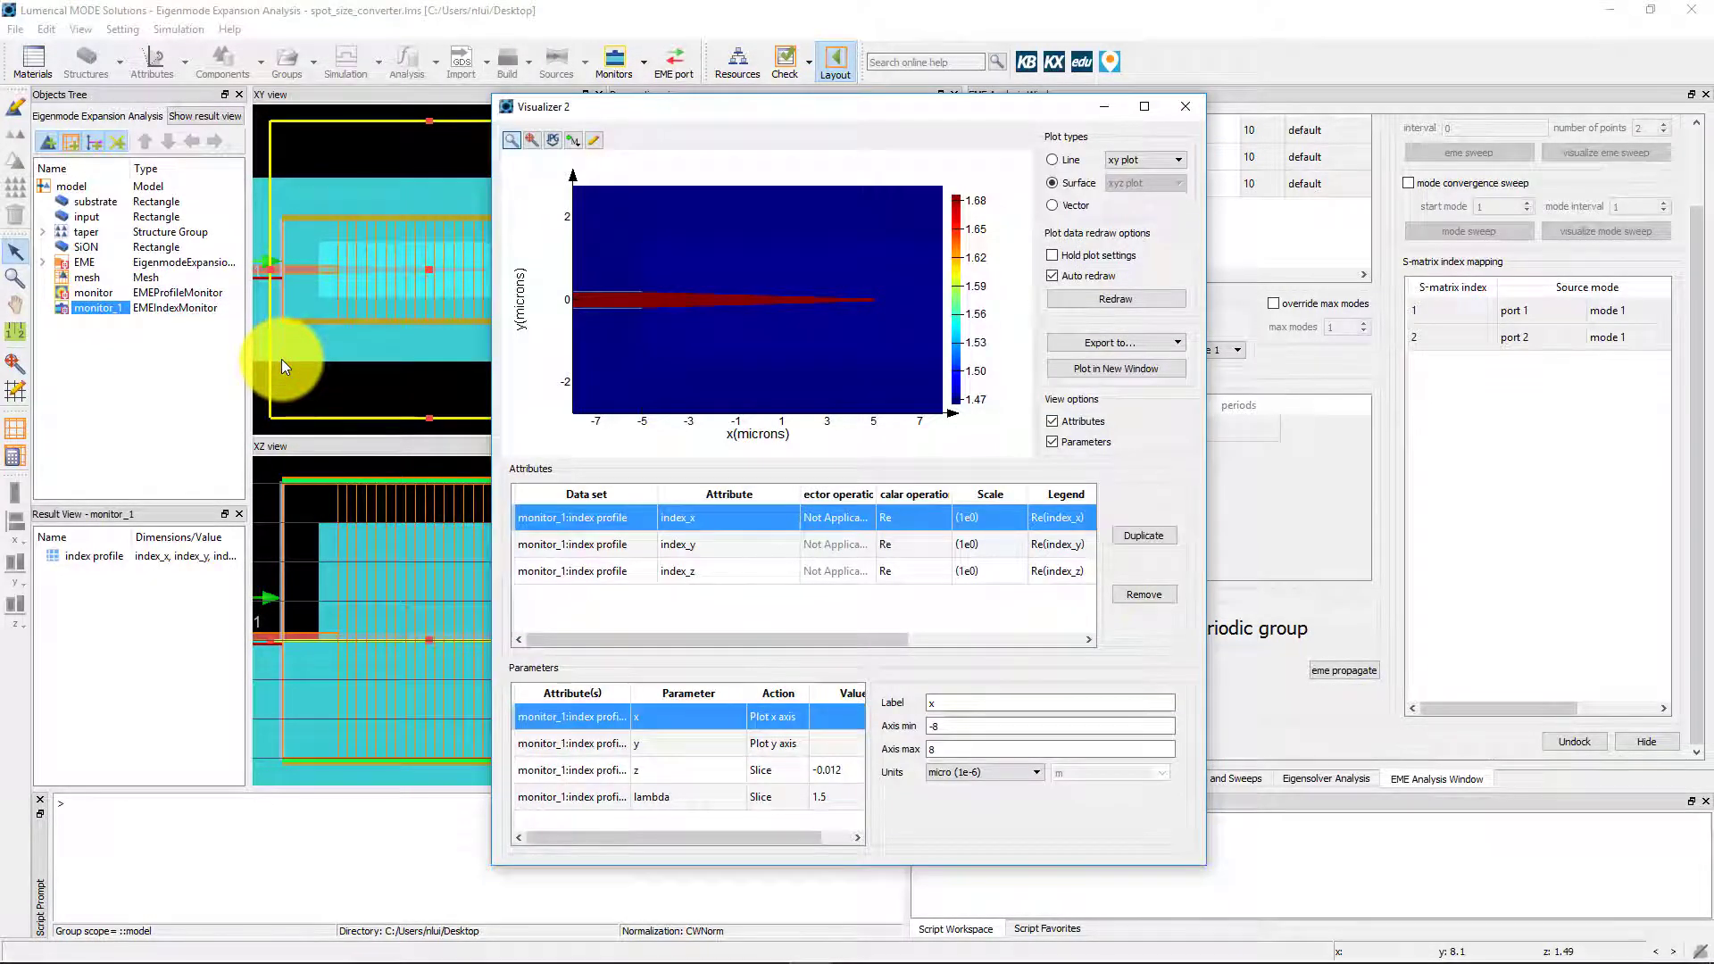
pyautogui.rightClick(84, 264)
# Plot the EME user s matrix as Abs^2 and read its 2×2 values, about 0.255 off-diagonal.
pyautogui.moveTo(146, 303)
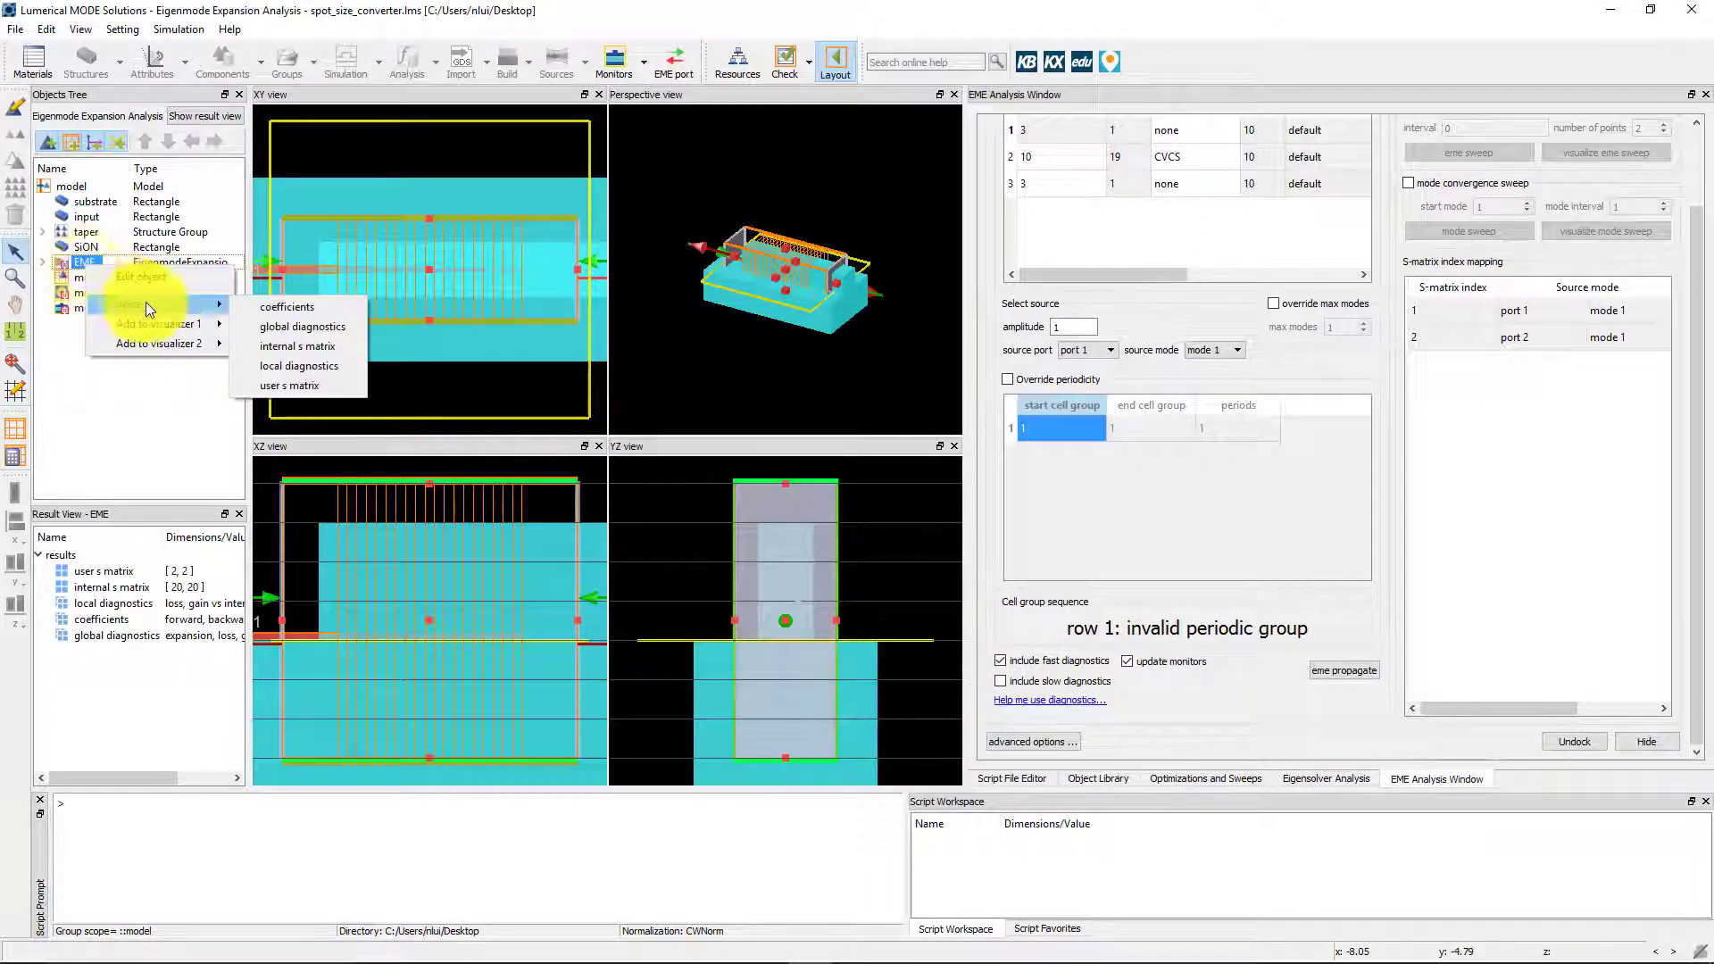
pyautogui.click(332, 384)
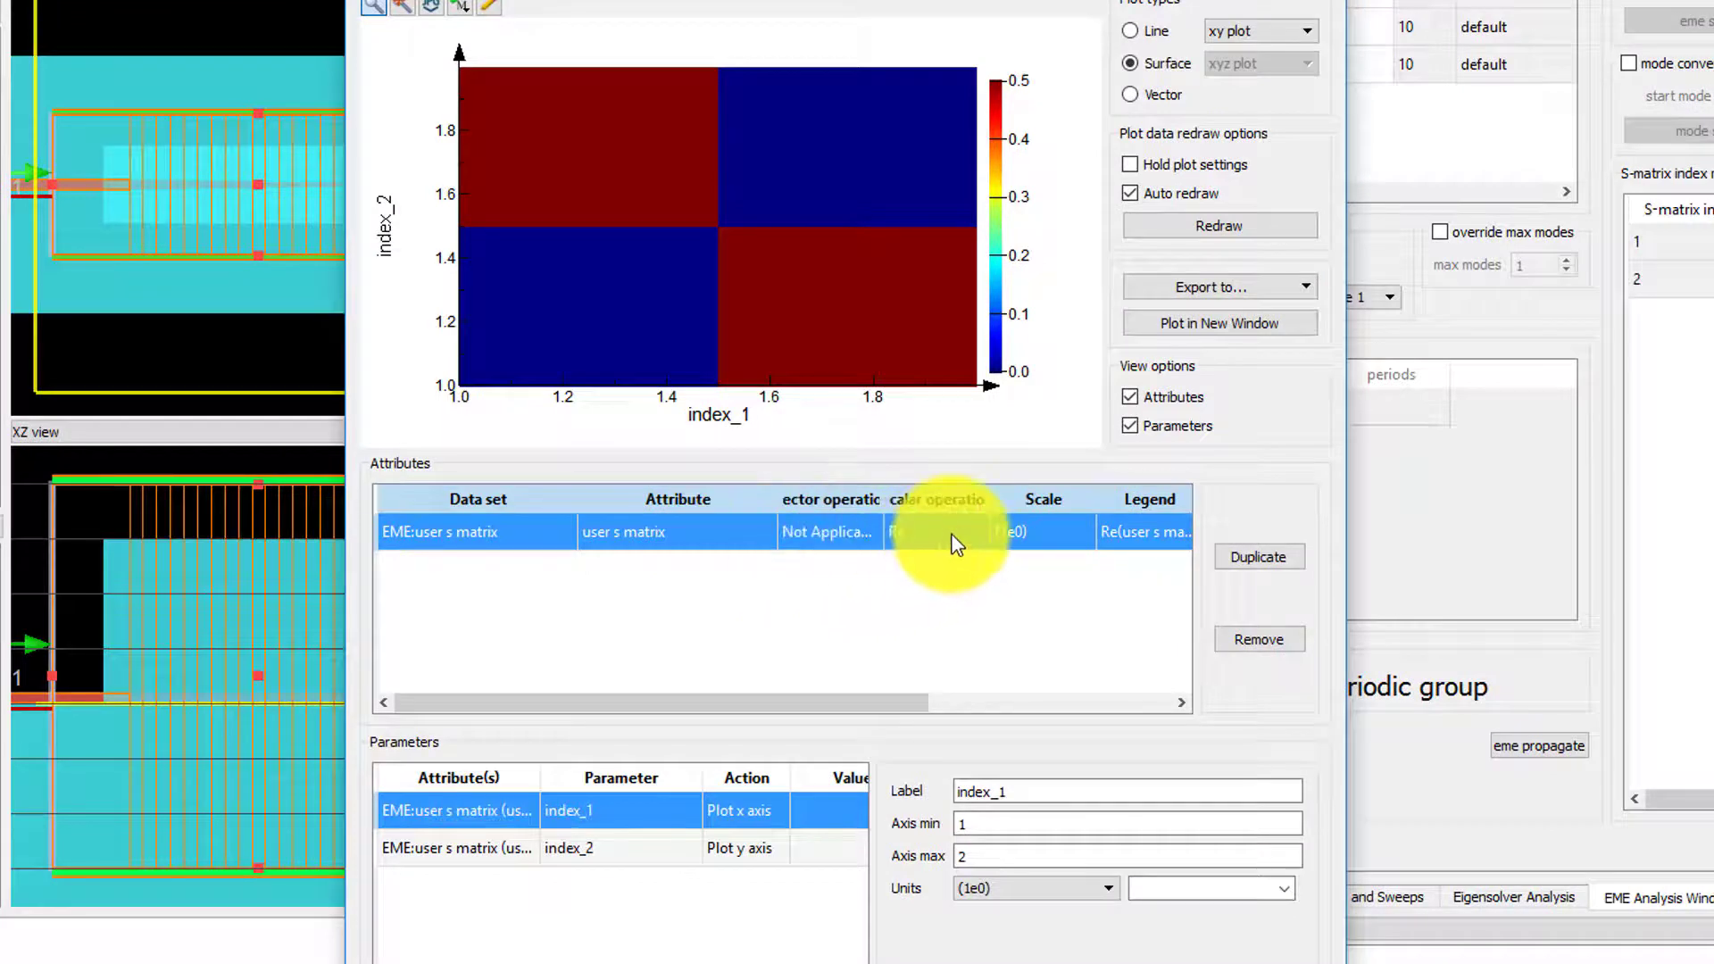
pyautogui.click(942, 529)
pyautogui.click(946, 657)
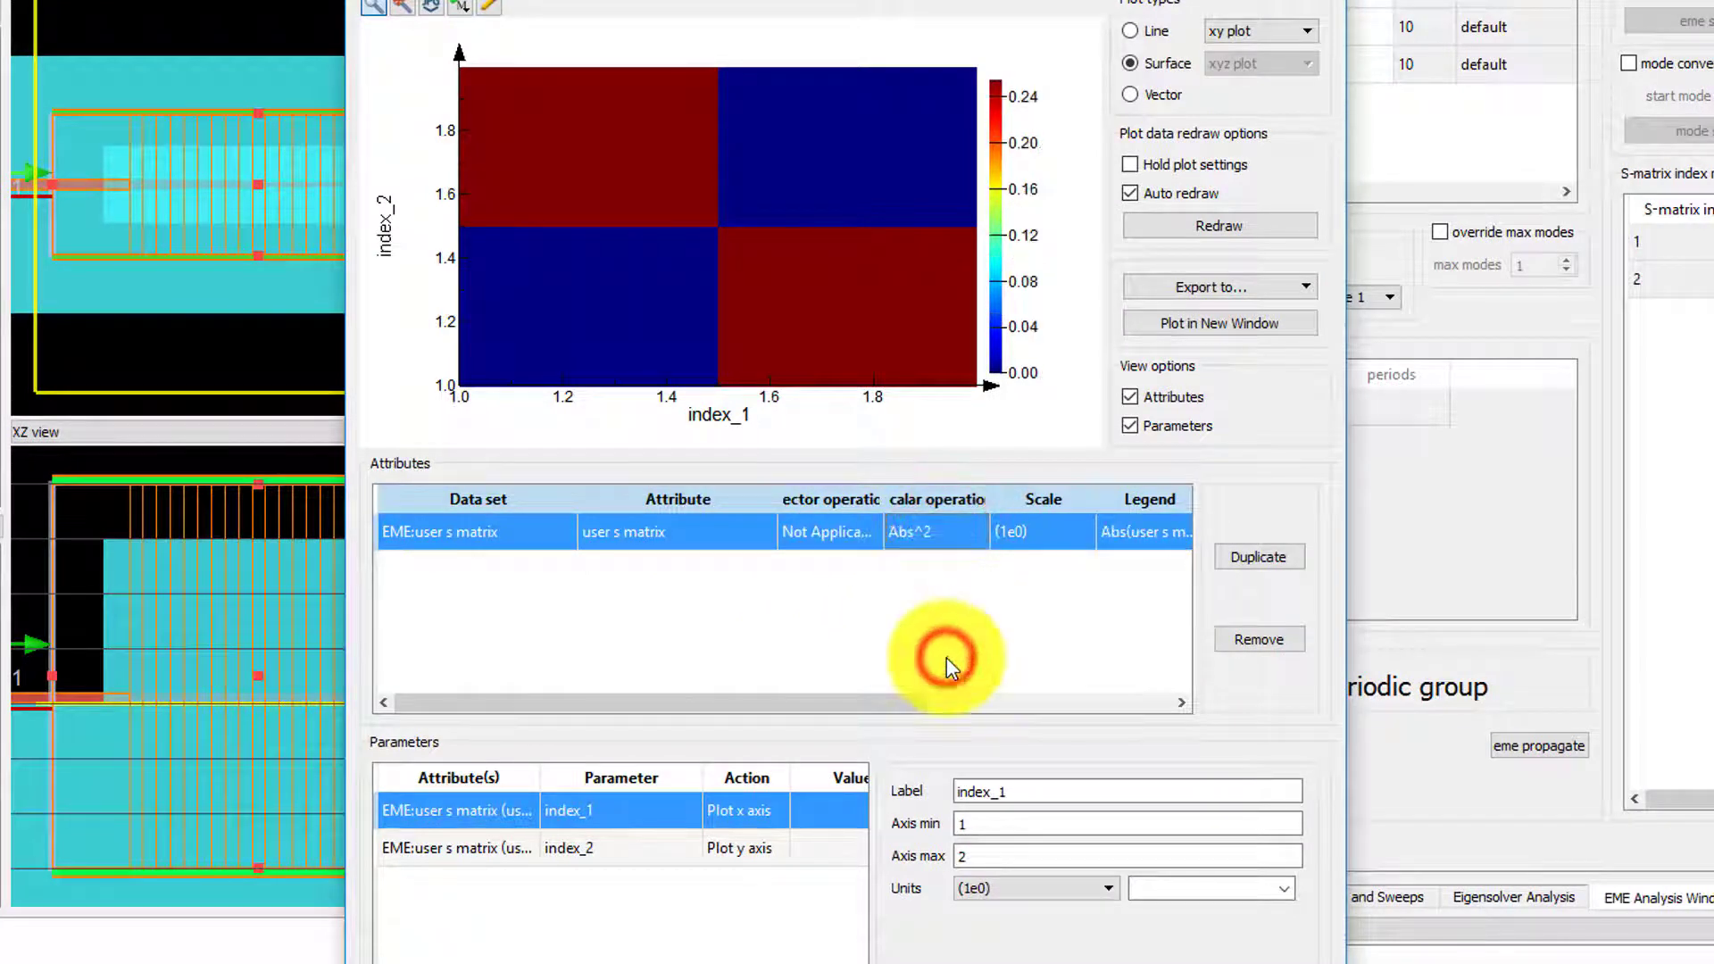
pyautogui.moveTo(900, 701); pyautogui.dragTo(1026, 705)
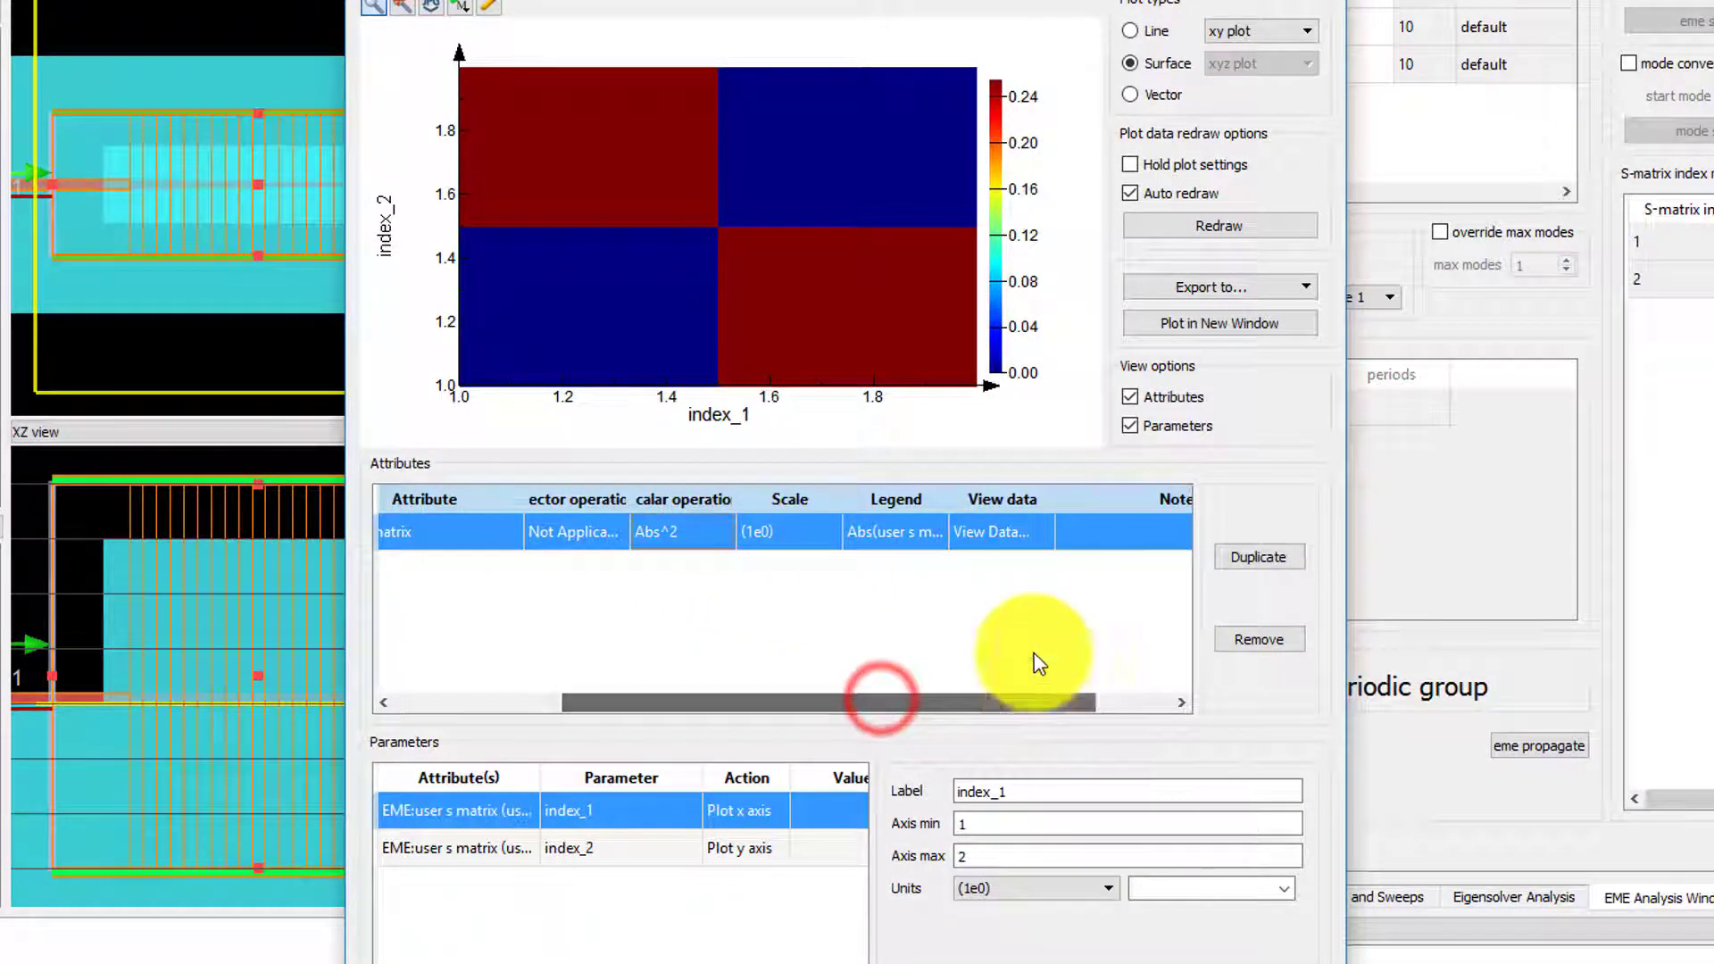
pyautogui.click(1011, 538)
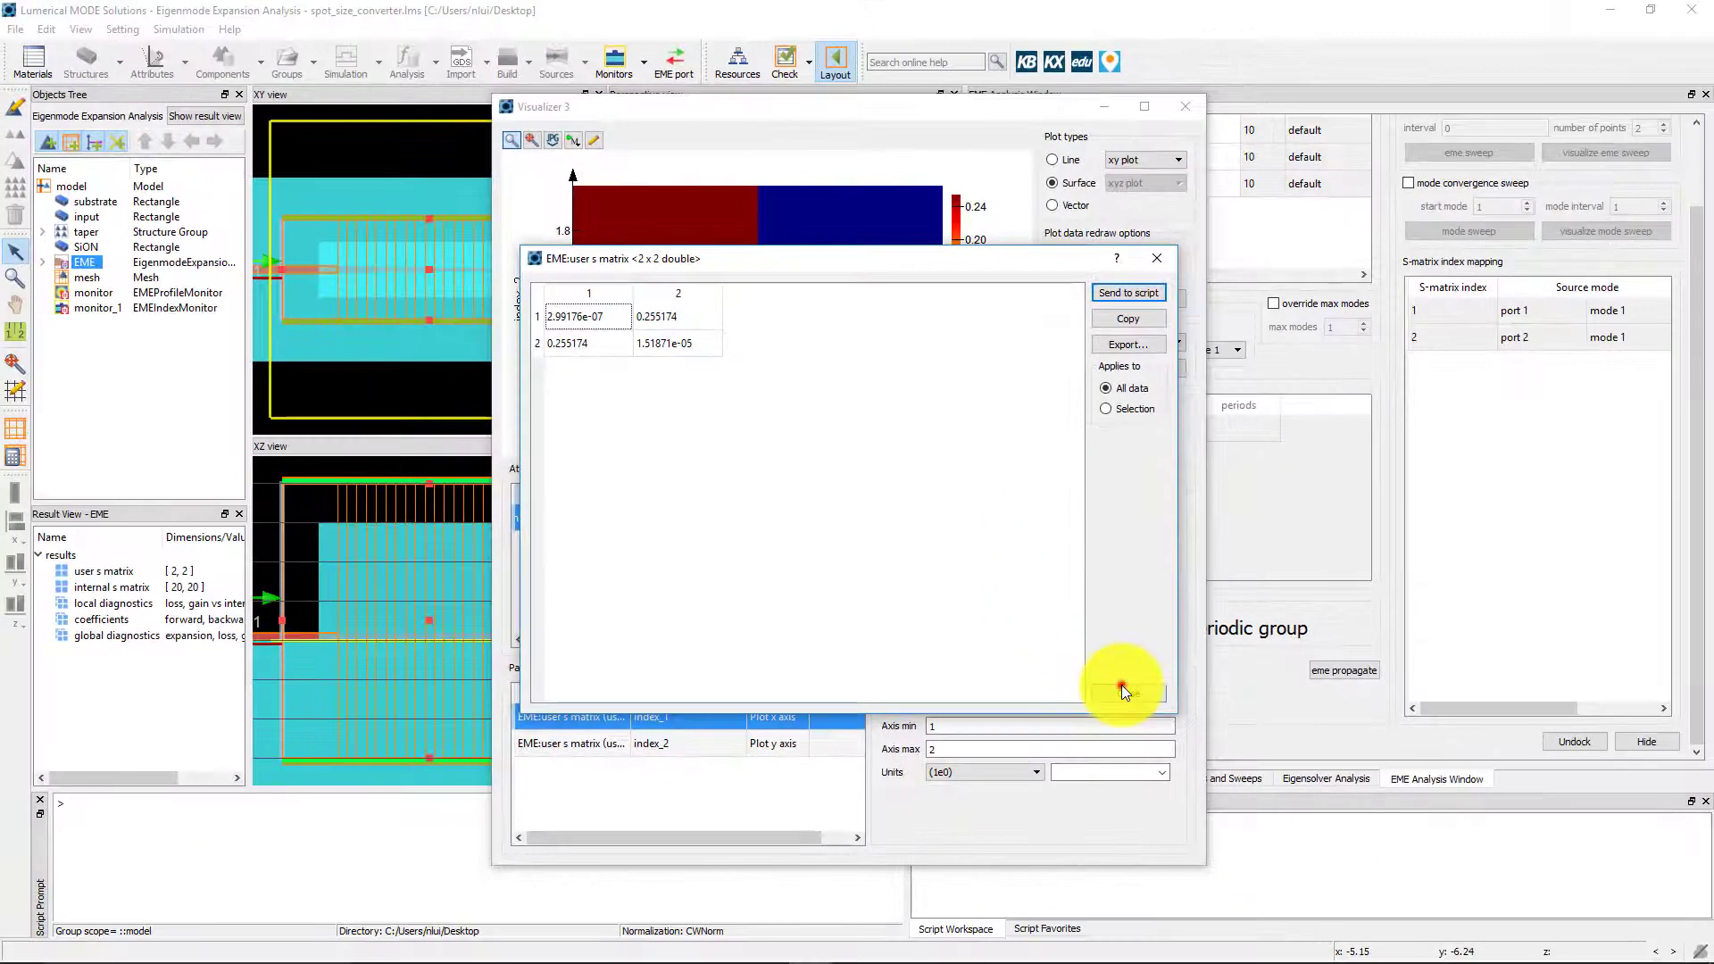
pyautogui.click(1147, 708)
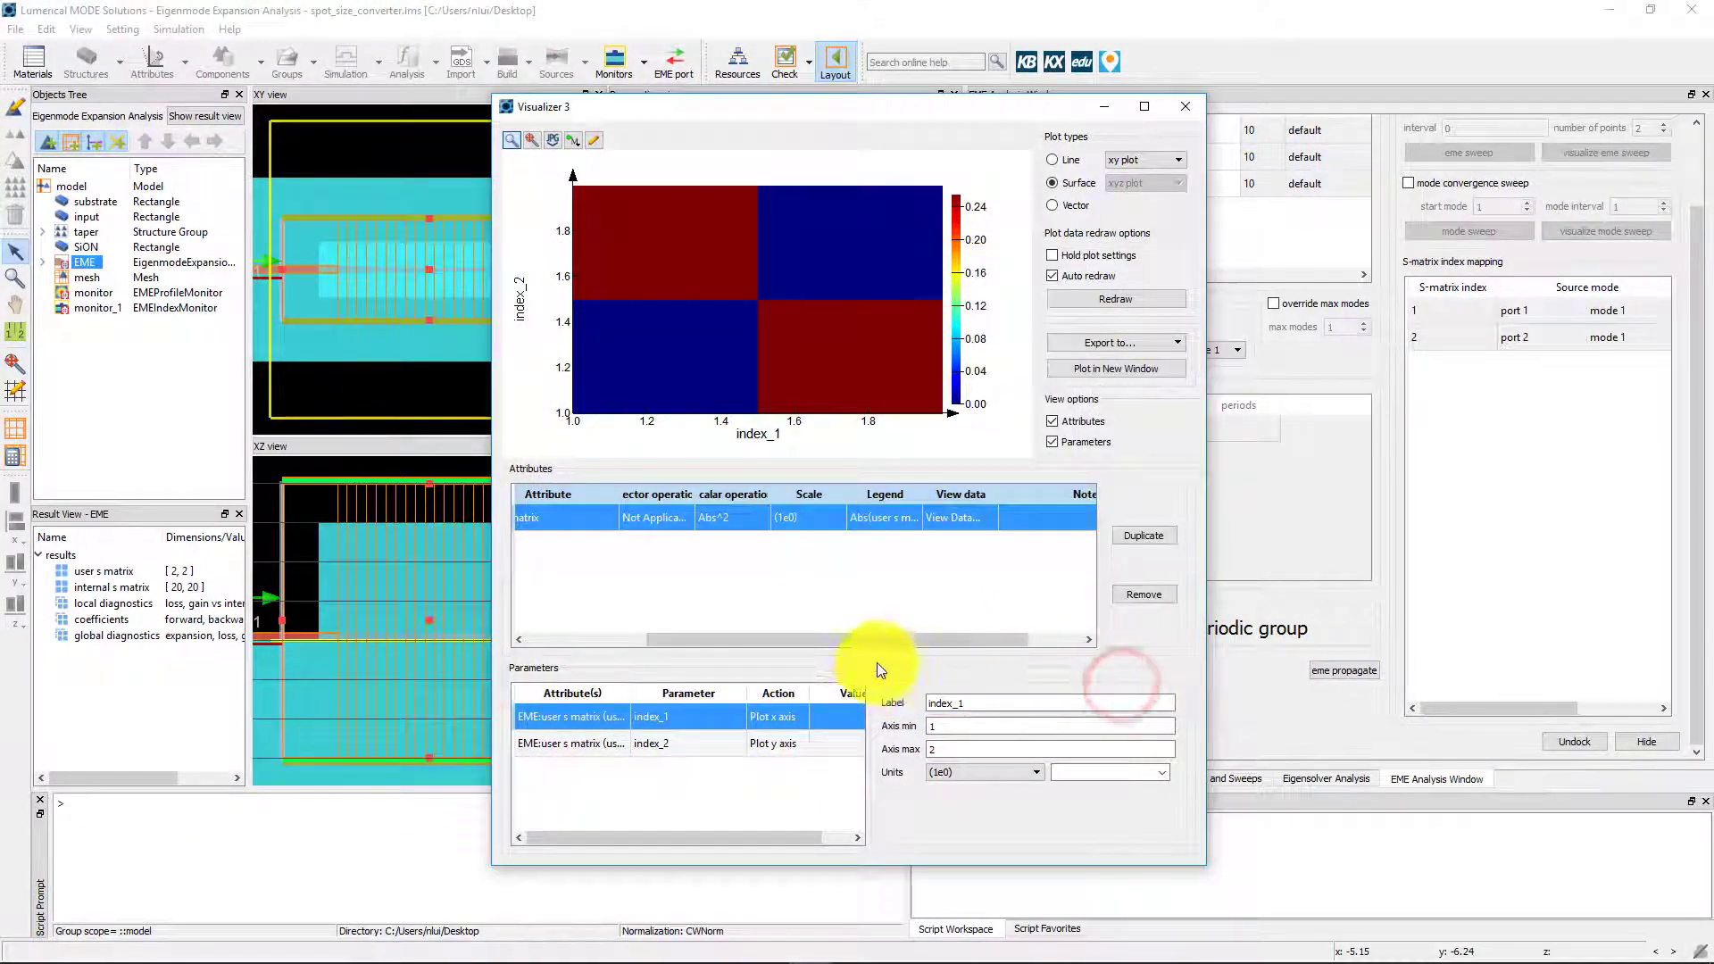
# Set the middle taper cell group span to 100 µm.
pyautogui.click(1288, 20)
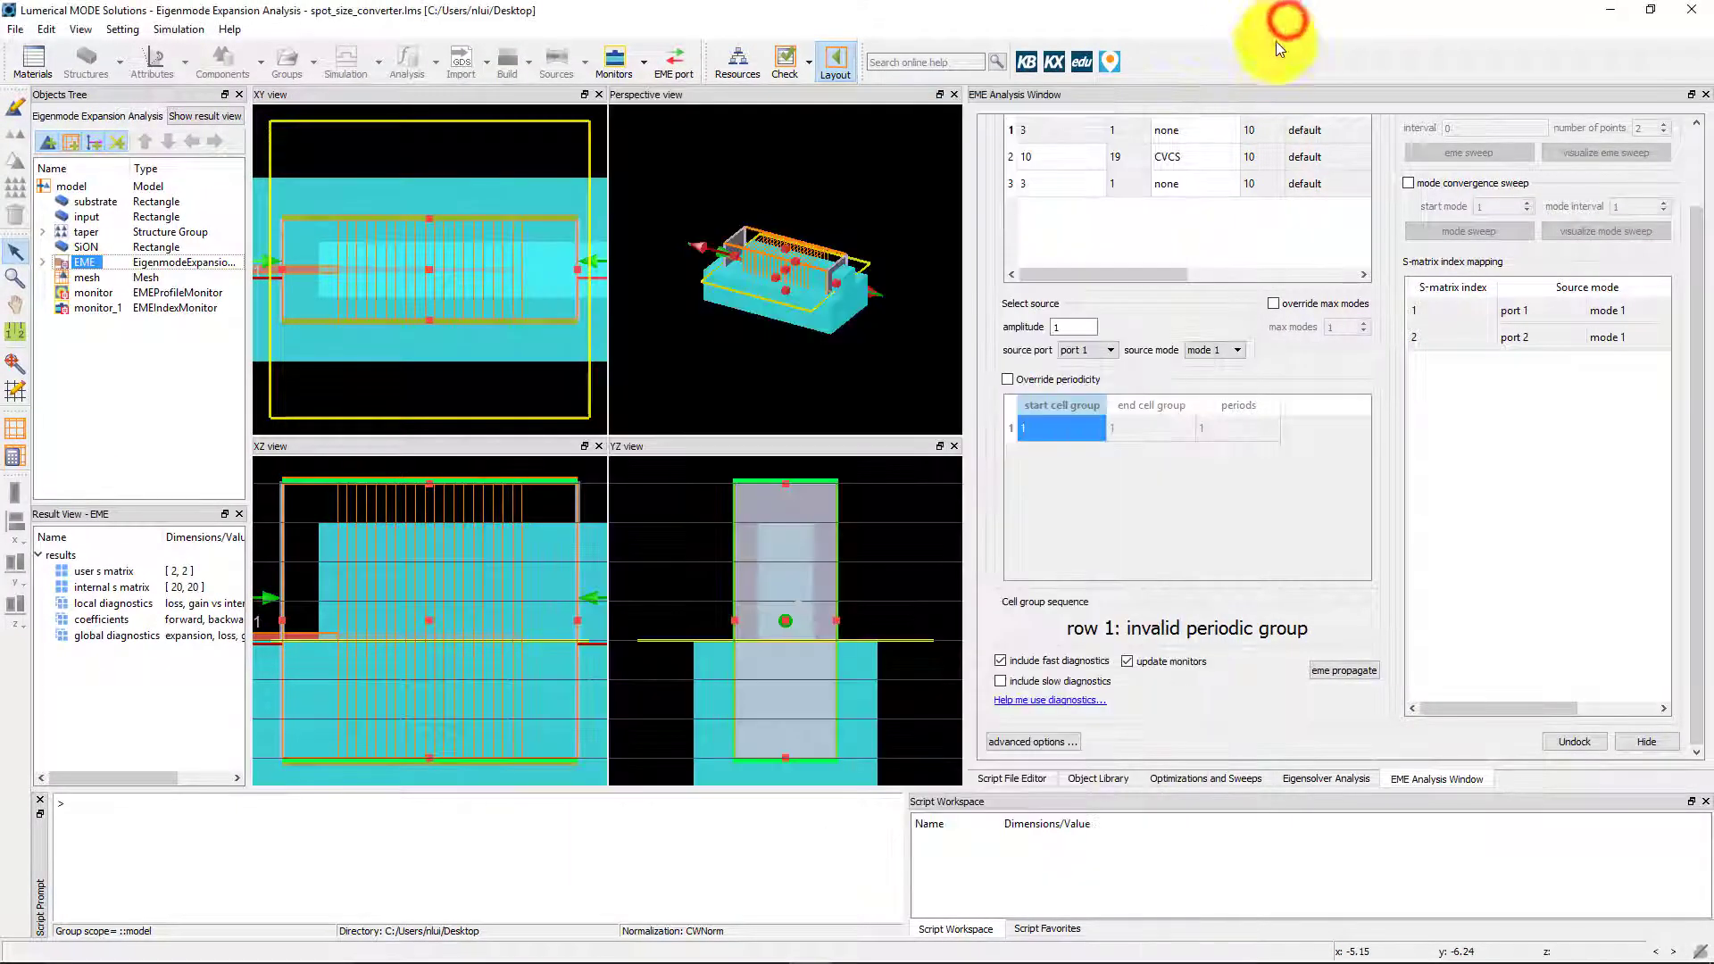
pyautogui.scroll(2, 1293, 235)
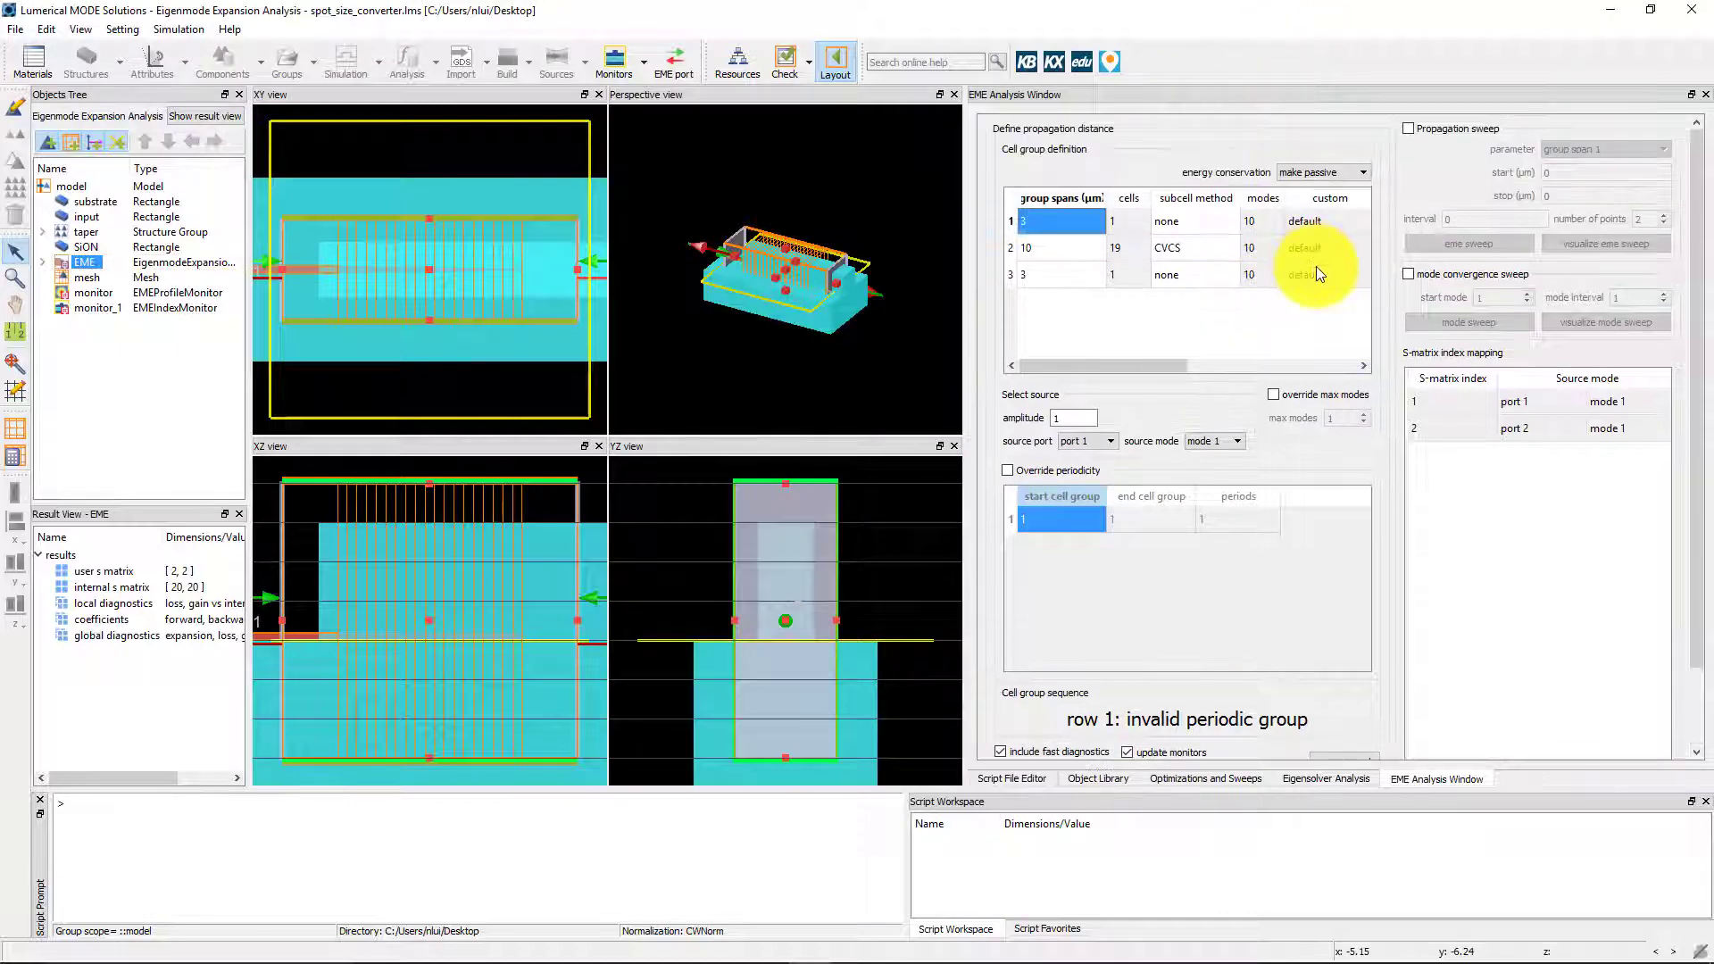
pyautogui.click(1075, 254)
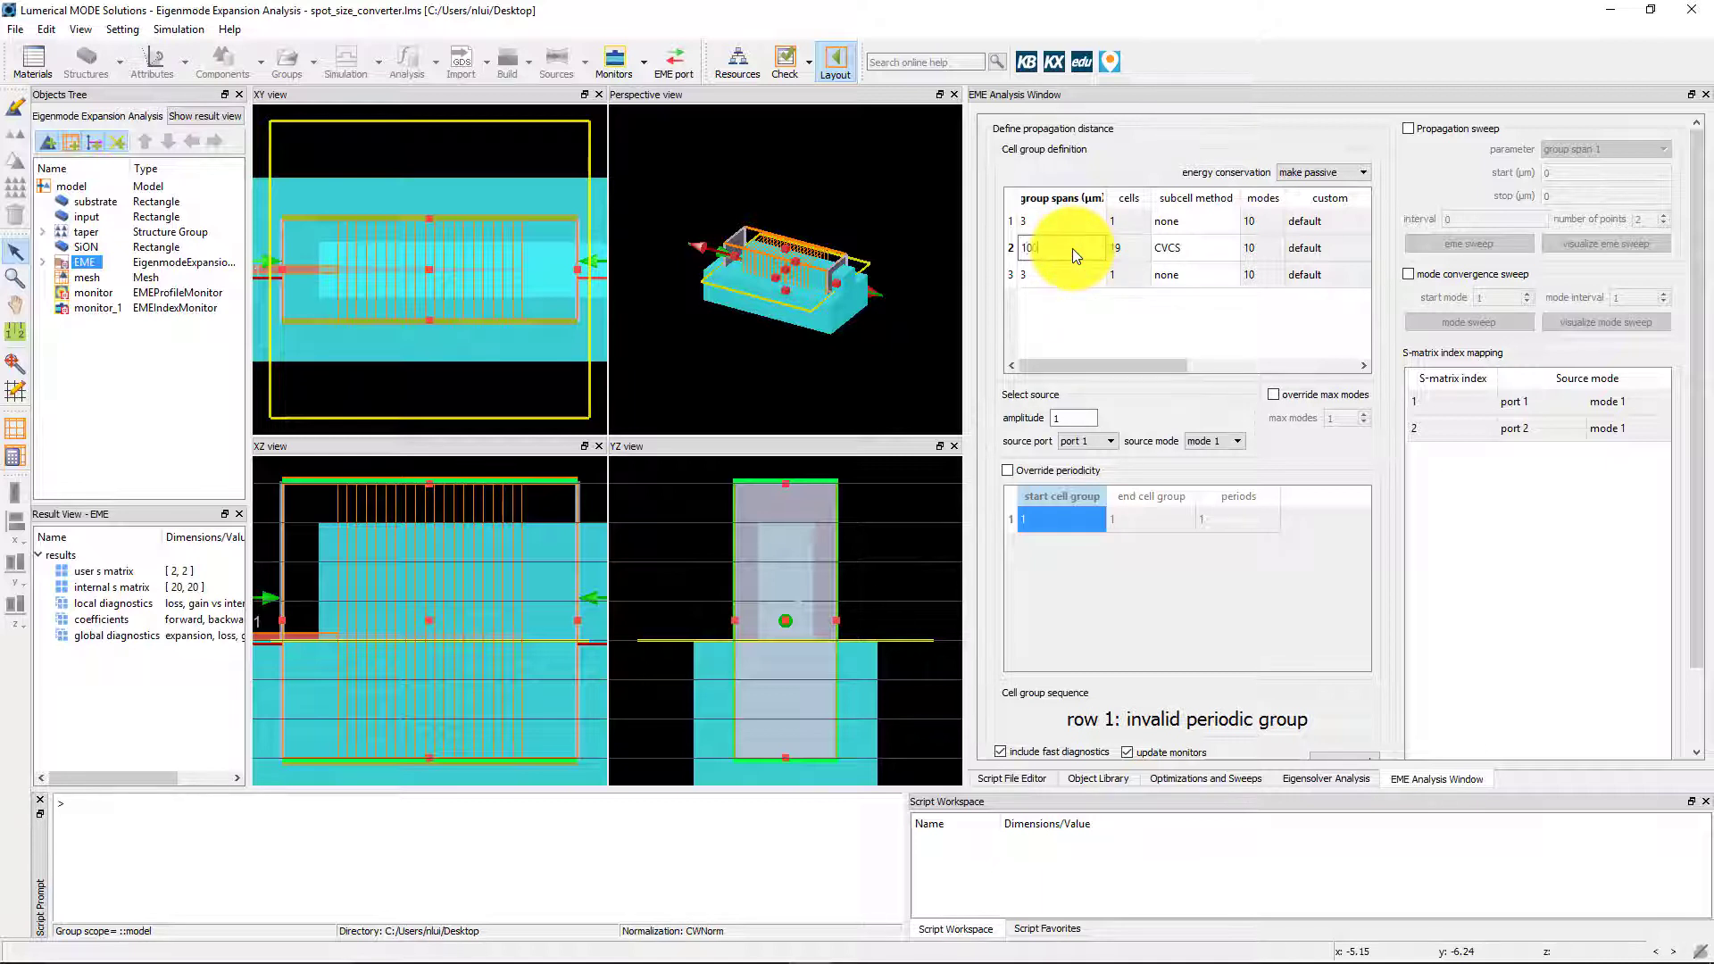
pyautogui.write('0')
pyautogui.press('Return')
# Rerun EME propagation with the 100 µm taper and select the EME solver.
pyautogui.moveTo(1699, 551); pyautogui.dragTo(1709, 601)
pyautogui.click(1322, 705)
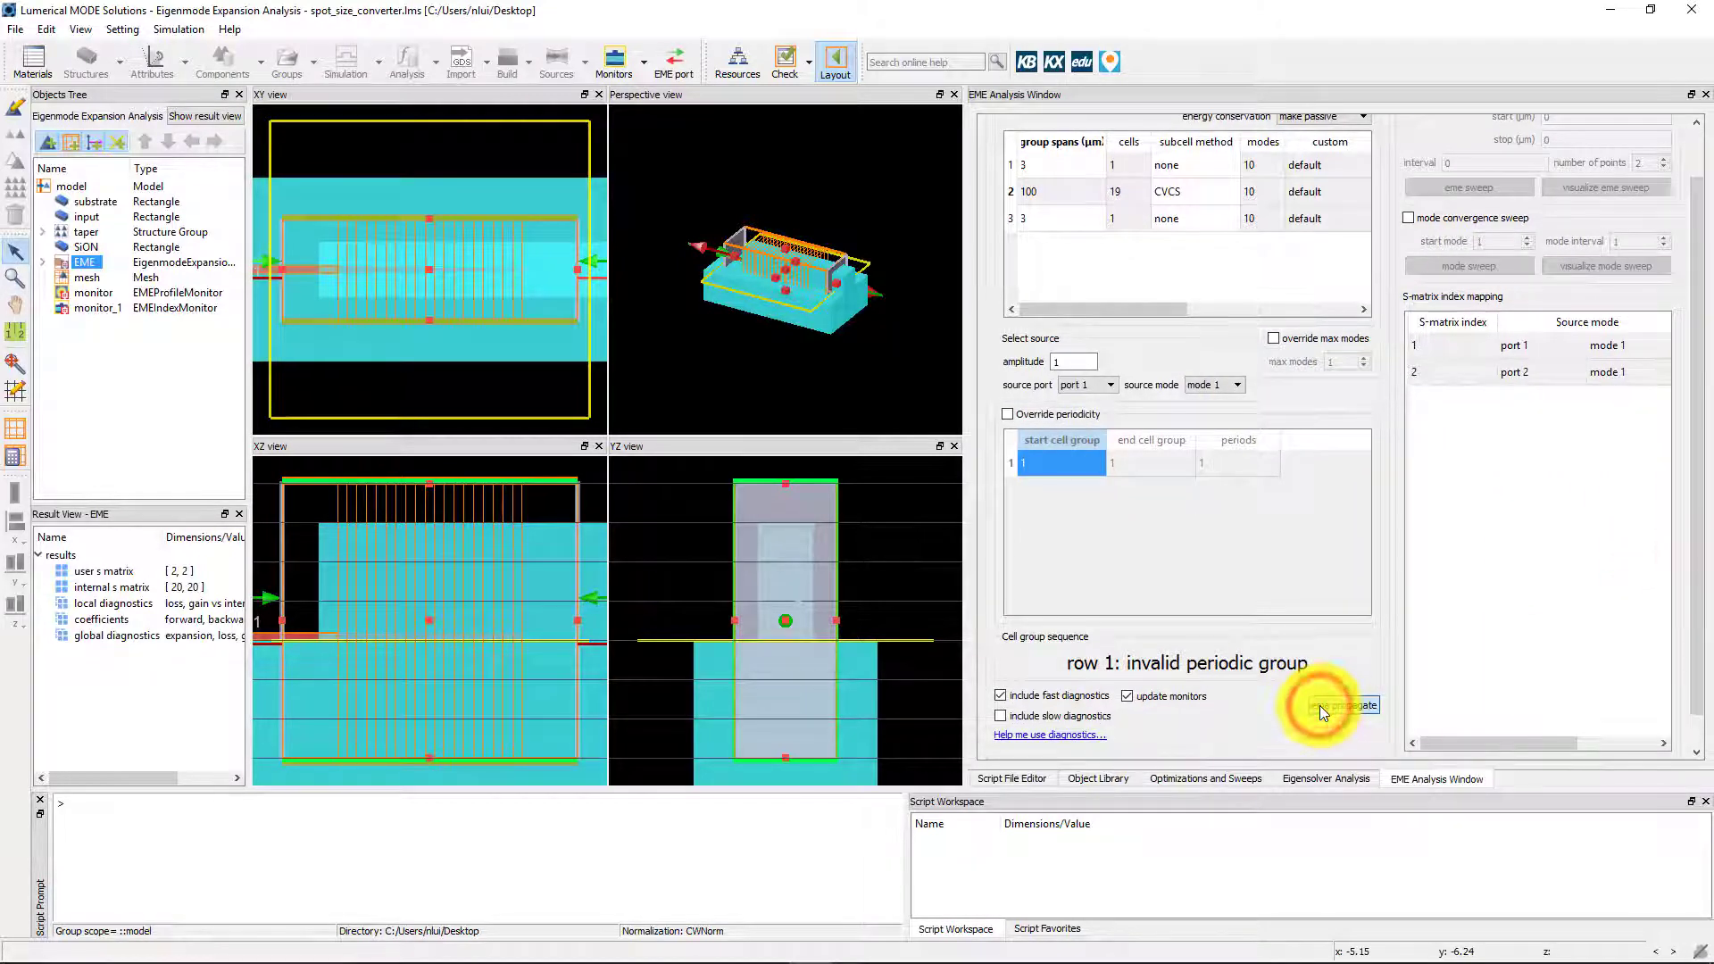
pyautogui.click(77, 264)
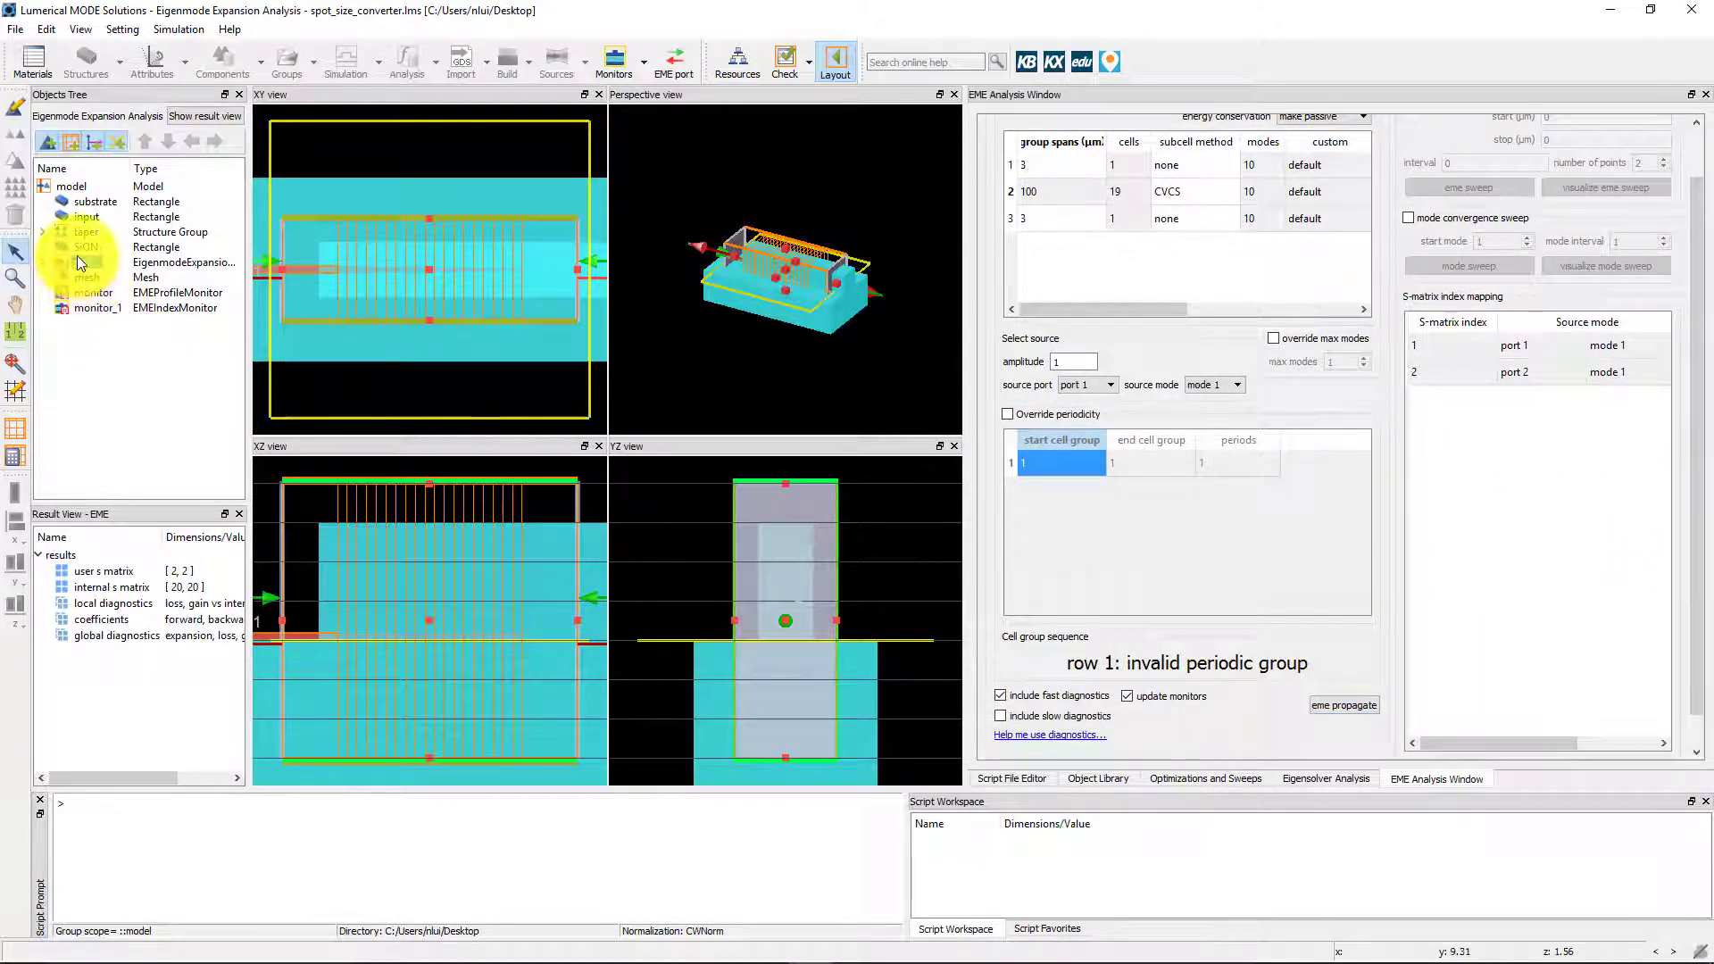
# Visualize the EME user s matrix for the 100 µm taper as Abs^2.
pyautogui.rightClick(79, 262)
pyautogui.moveTo(139, 295)
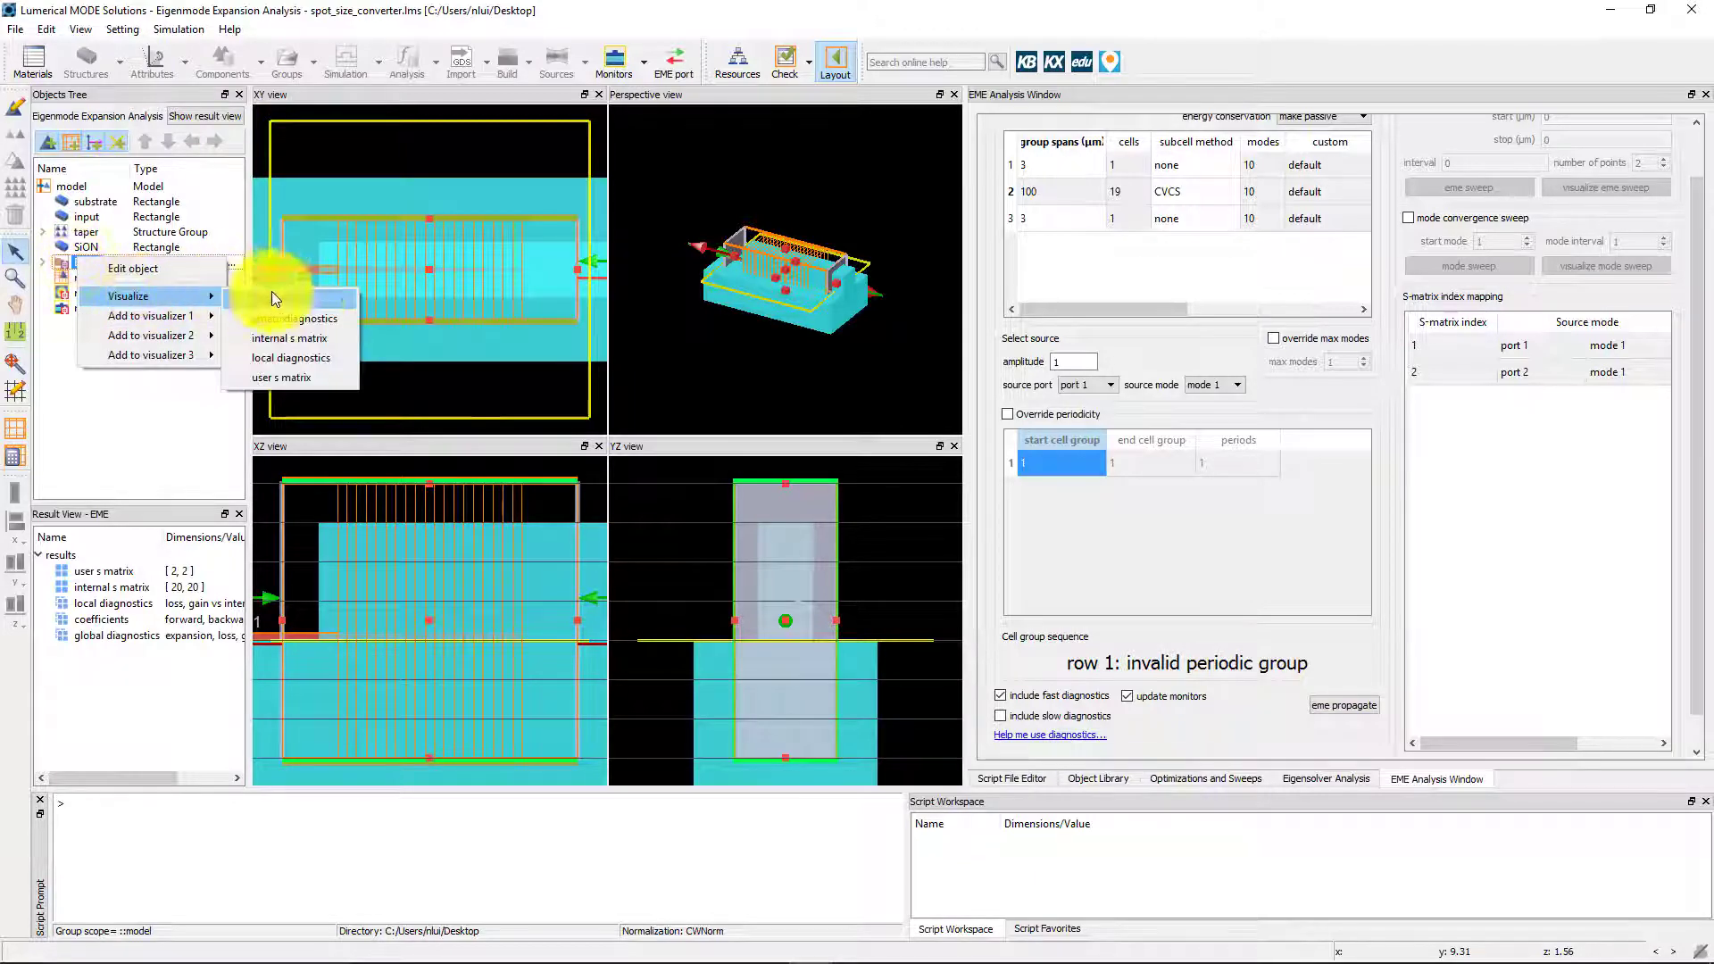
pyautogui.click(302, 376)
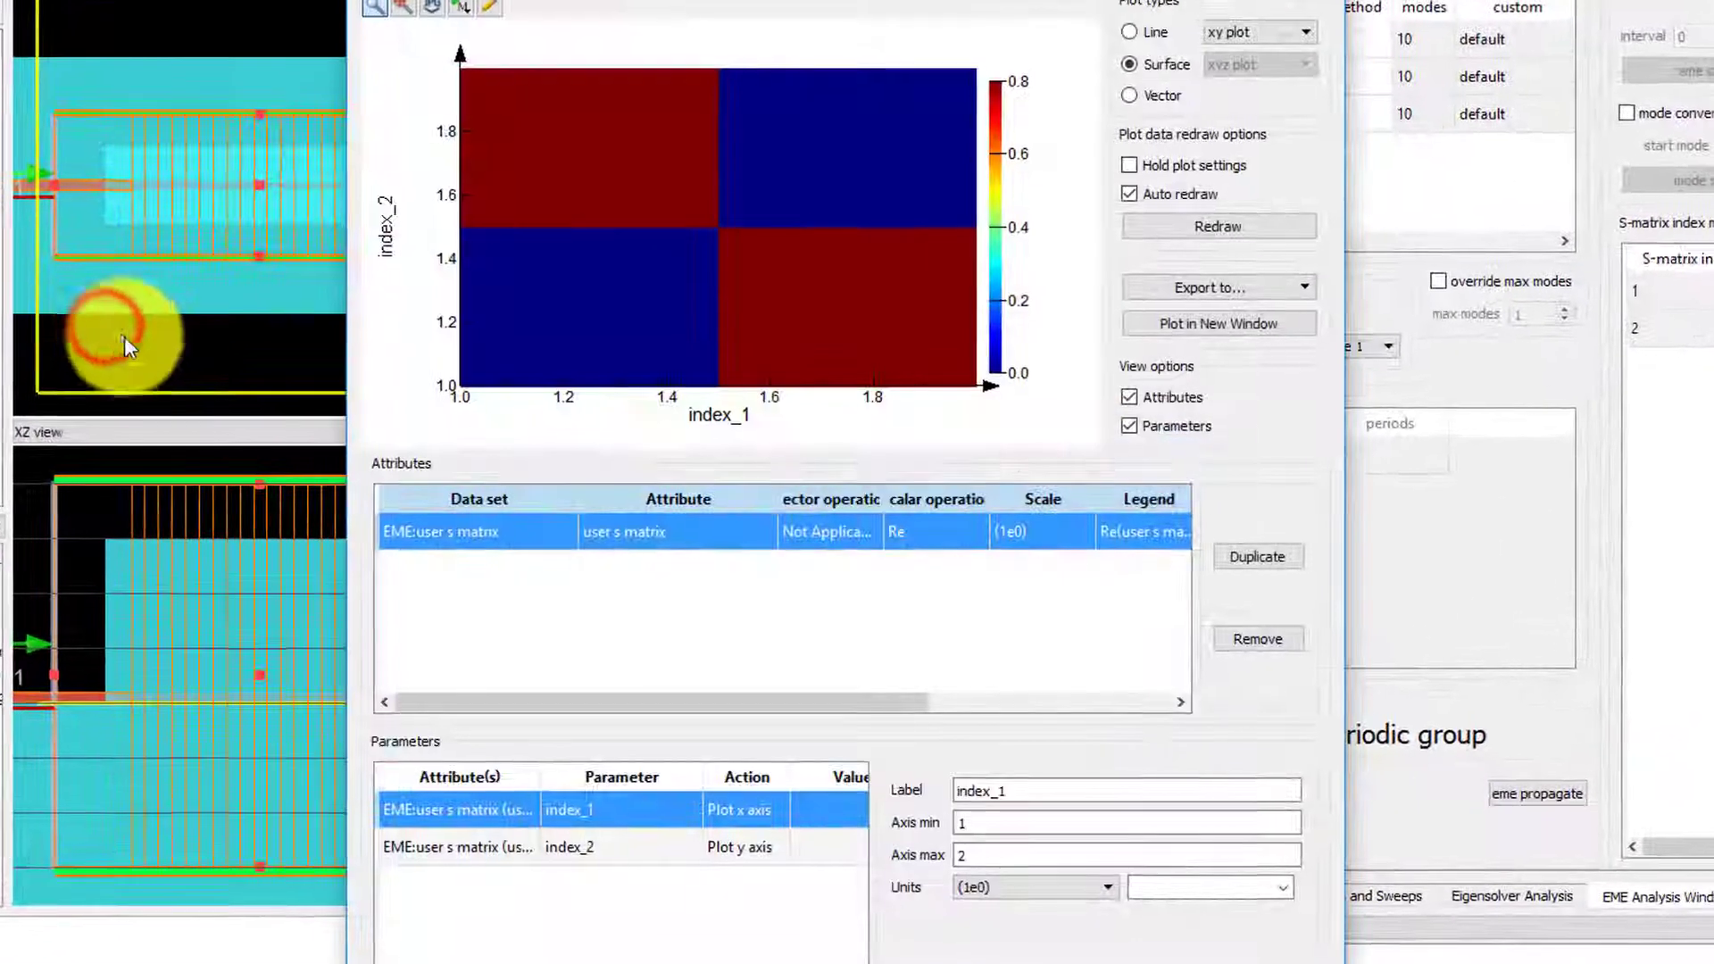
pyautogui.click(953, 530)
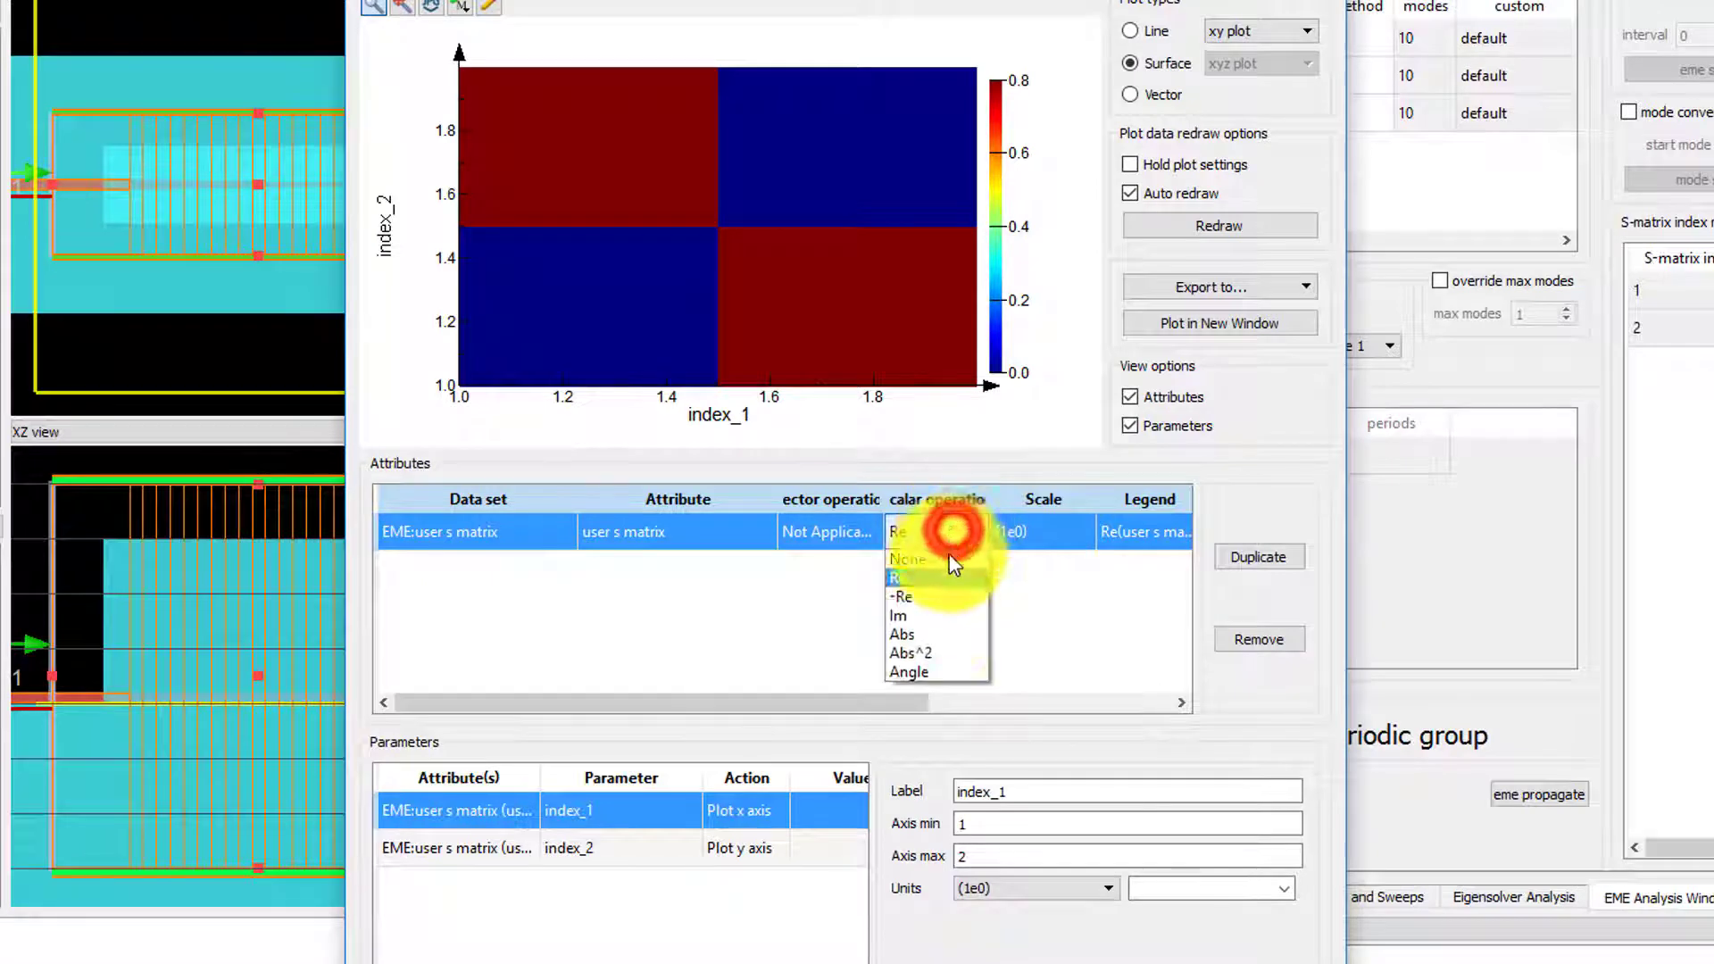
pyautogui.click(929, 652)
pyautogui.click(1127, 704)
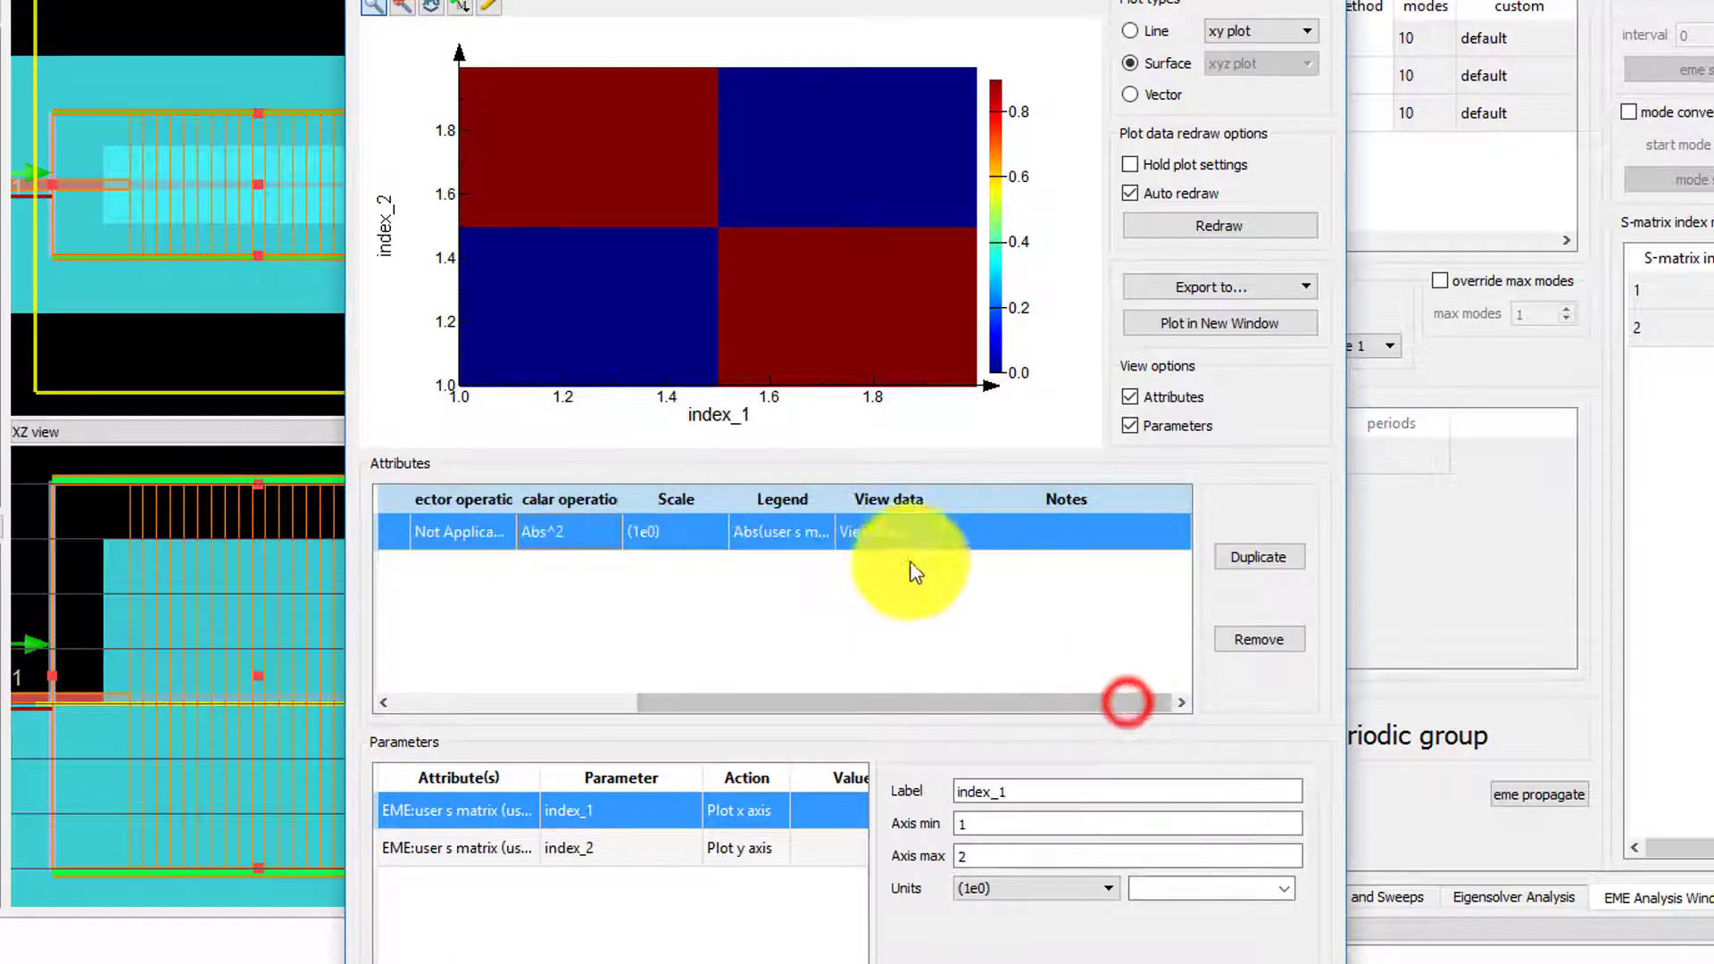
# Check the matrix table, about 0.897 between ports 1 and 2, then return to EME analysis.
pyautogui.click(903, 534)
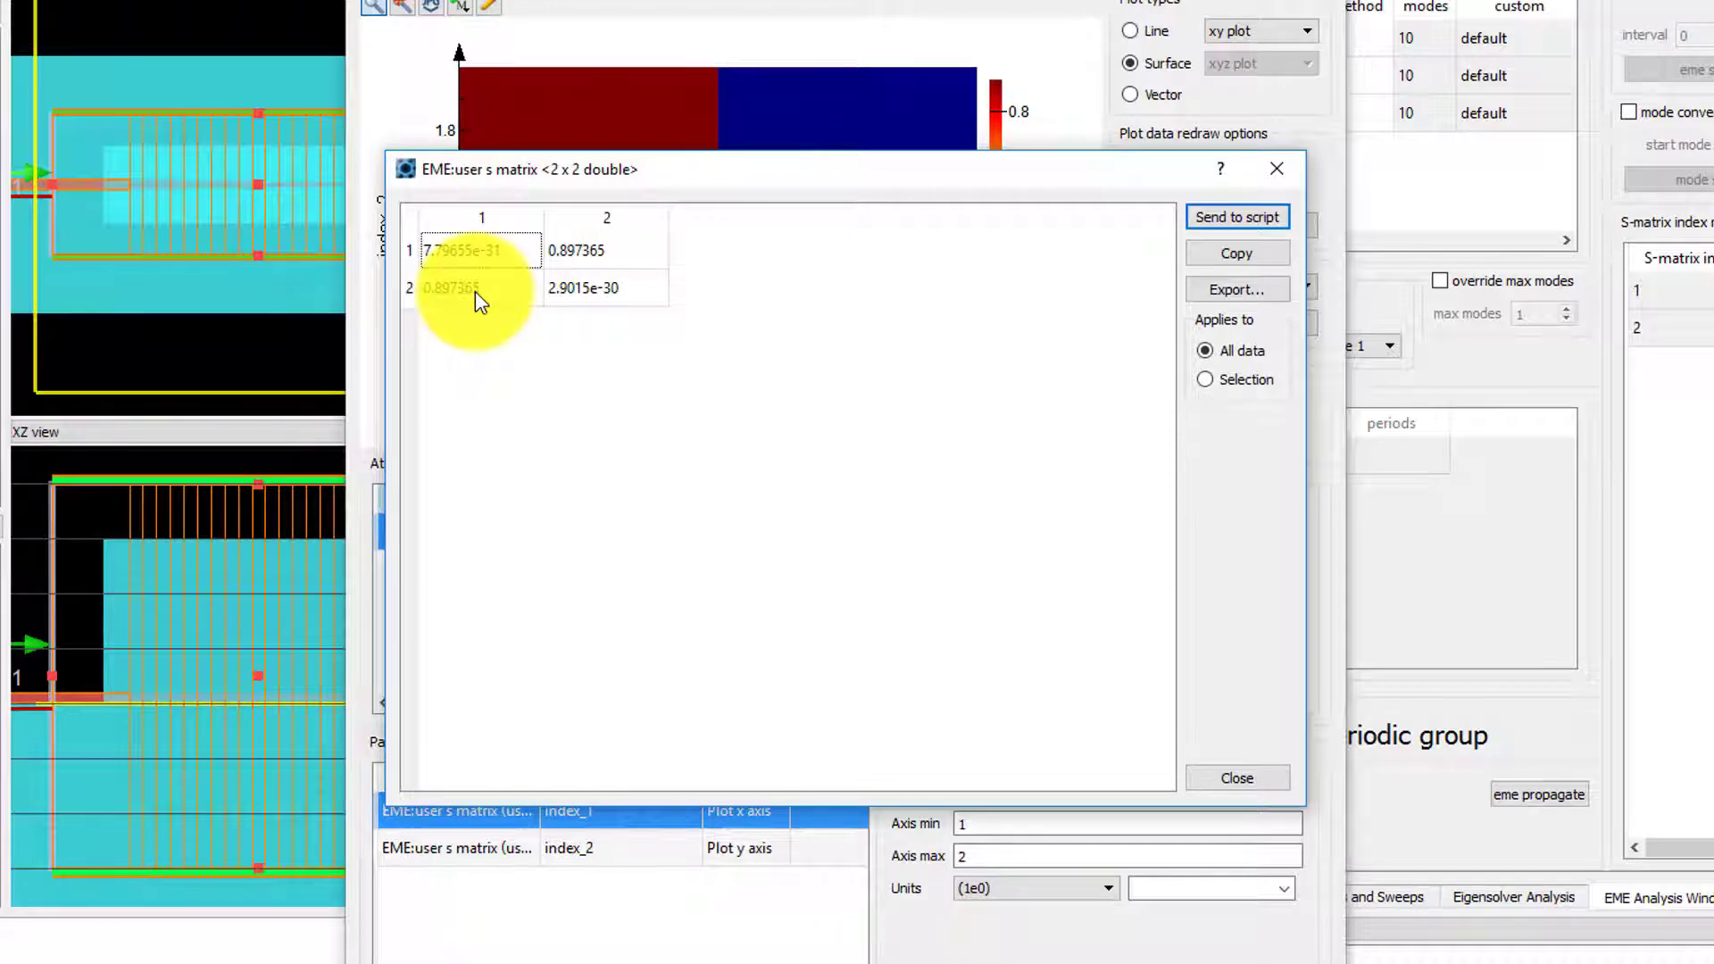
pyautogui.click(1199, 778)
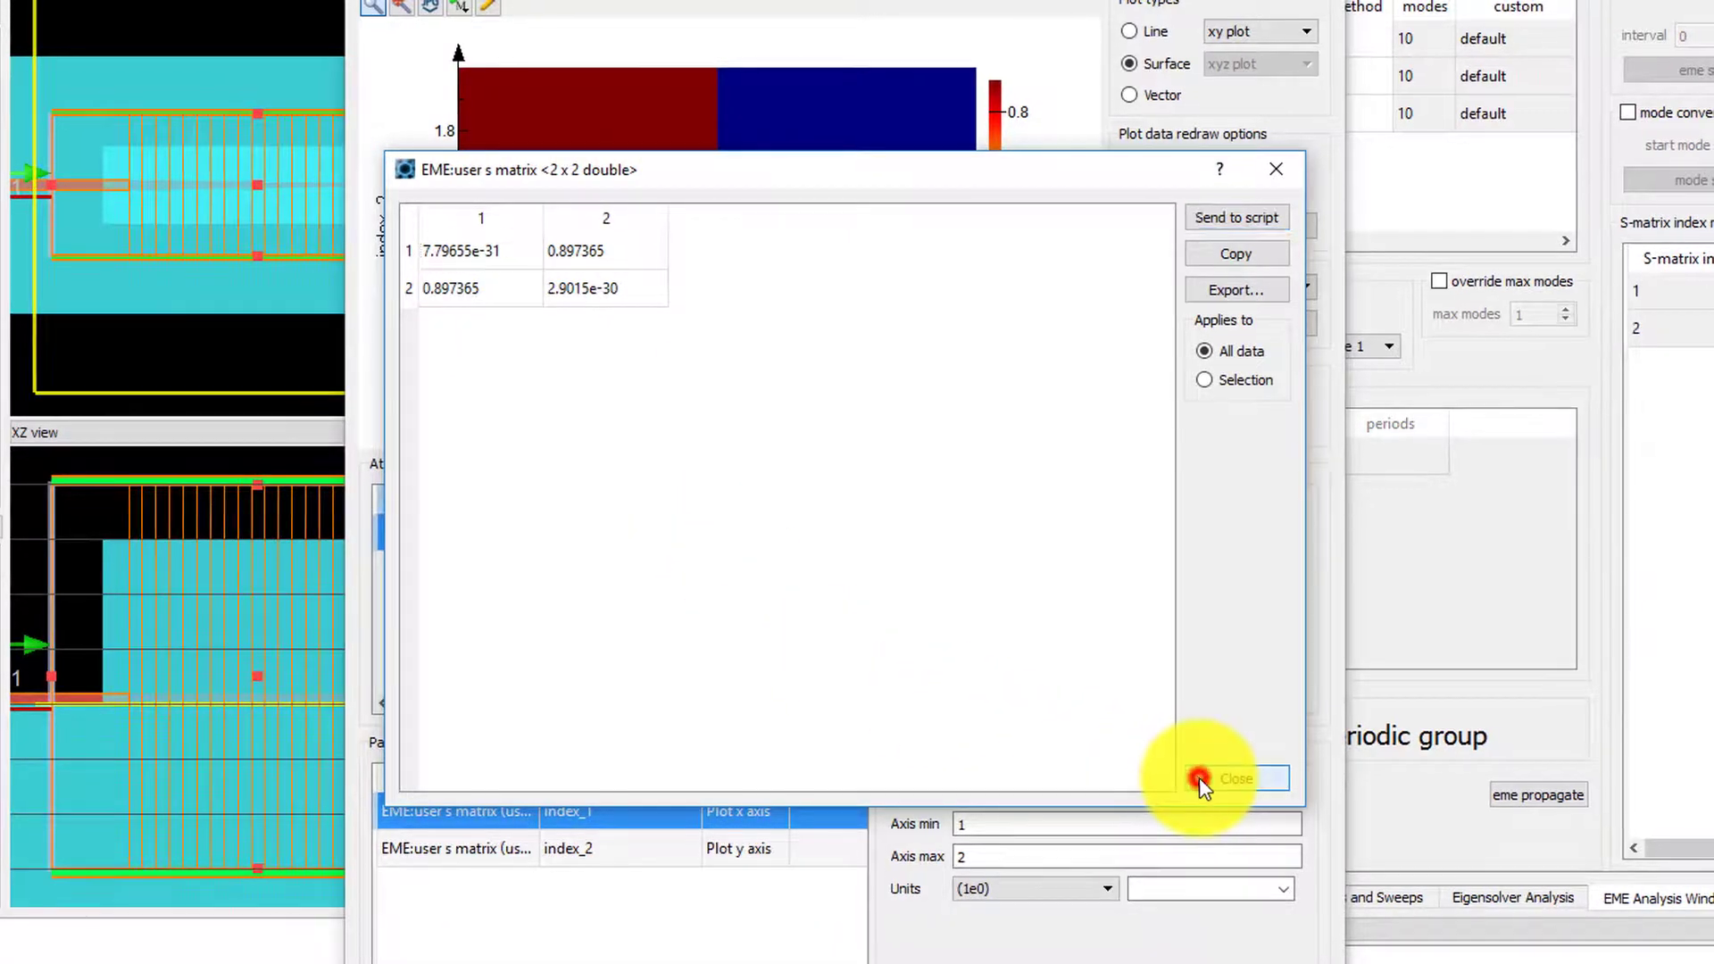
pyautogui.click(1358, 727)
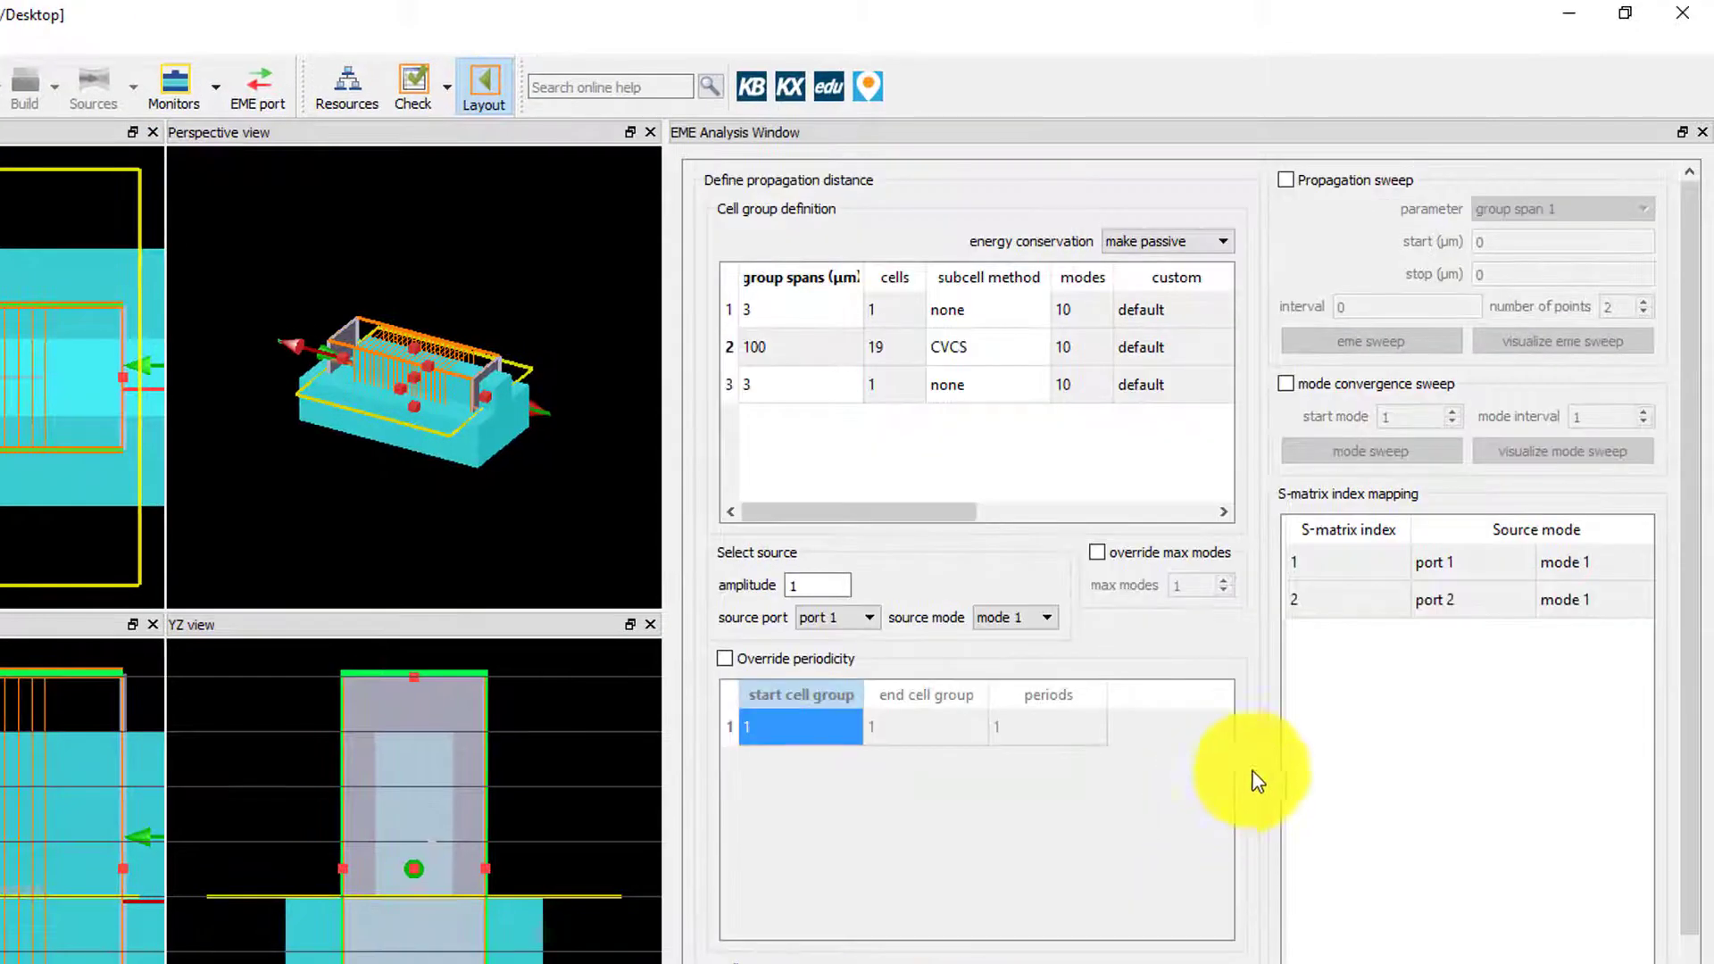
# Enable the propagation sweep with group span 2 as the swept parameter.
pyautogui.click(1286, 180)
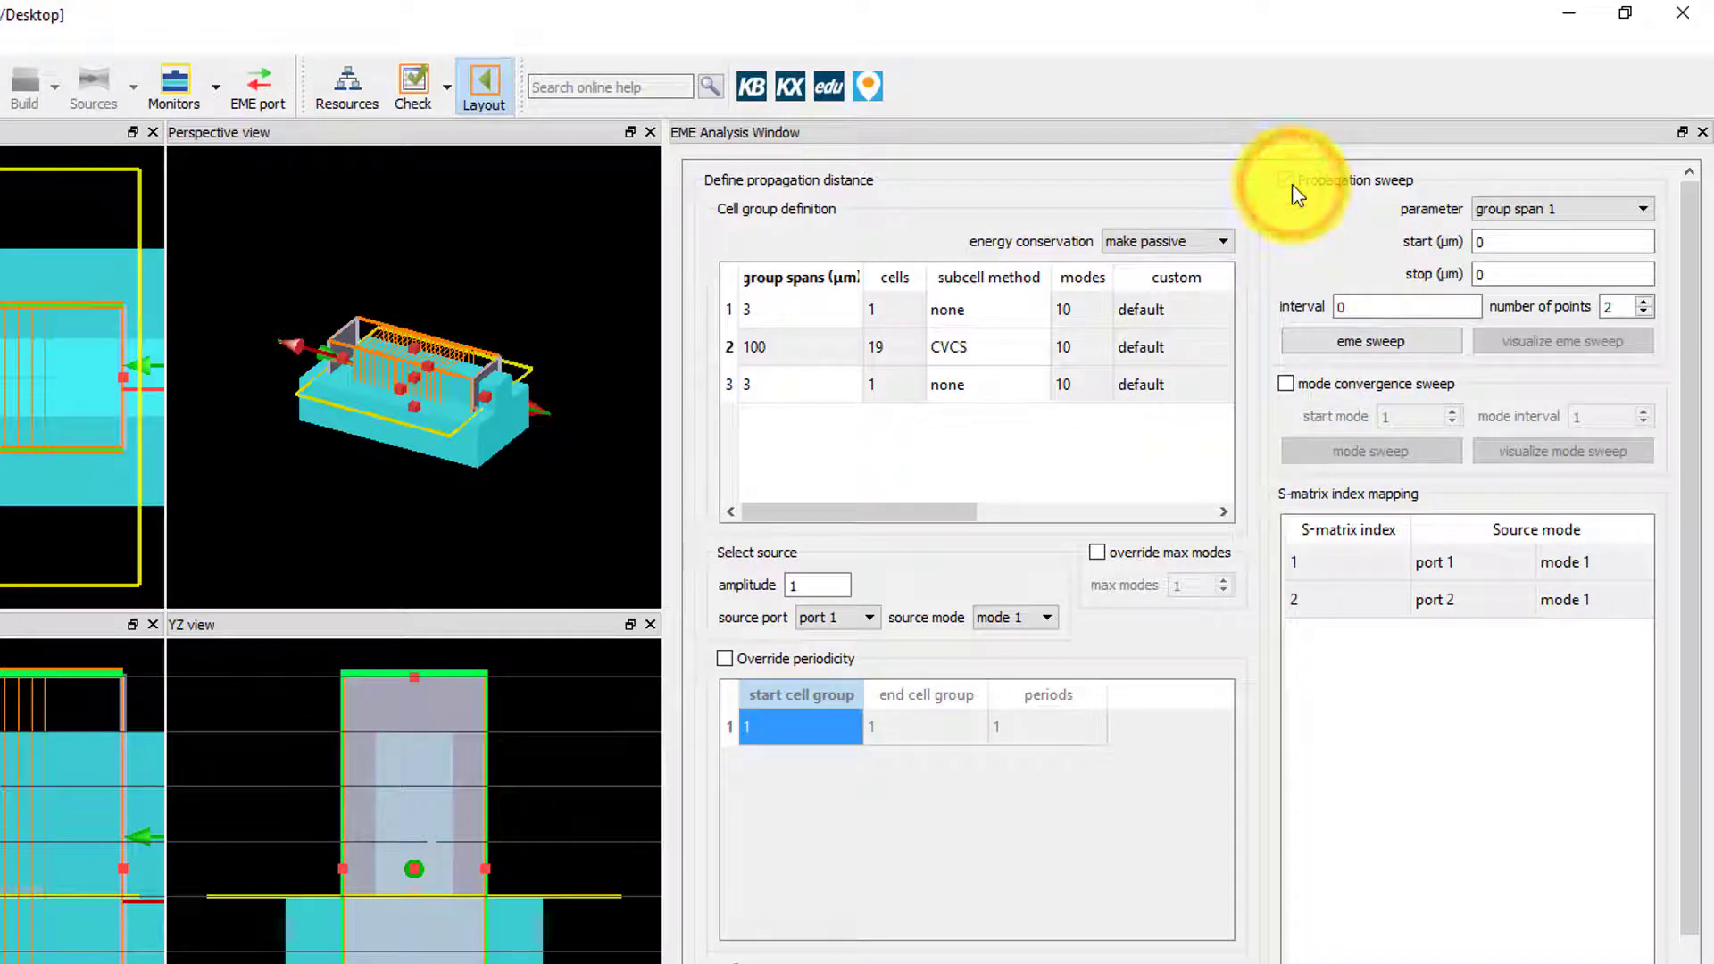
pyautogui.click(1642, 211)
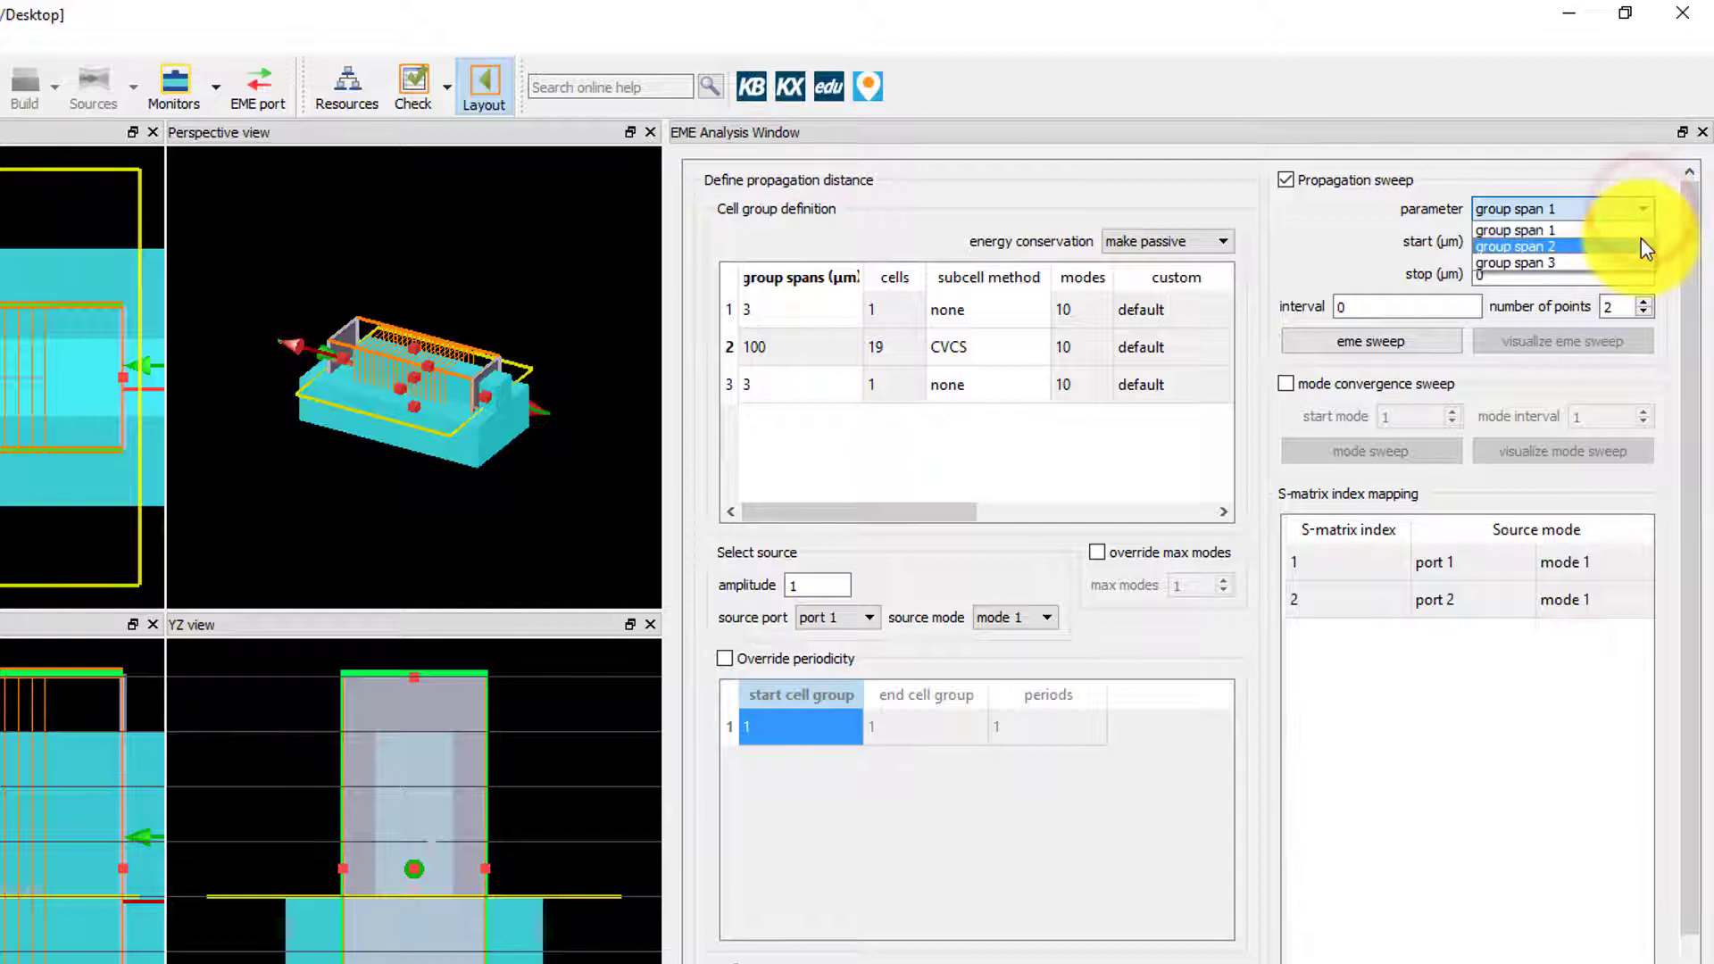
pyautogui.click(1641, 237)
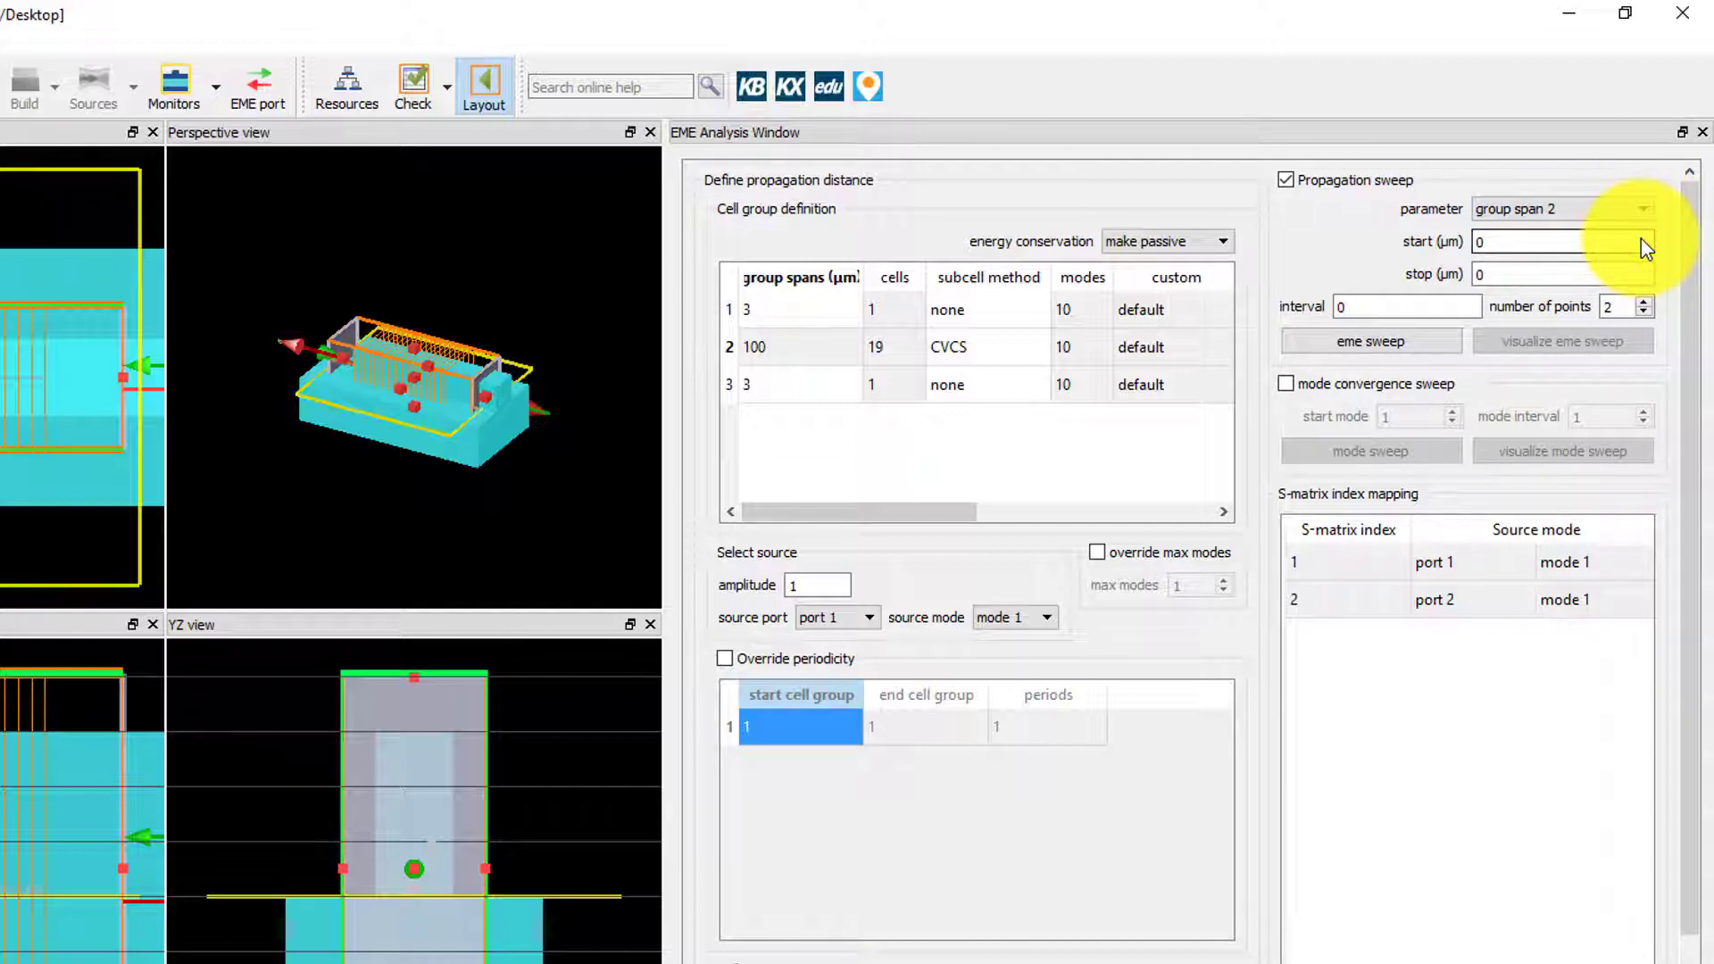
# Set the sweep from 10 to 200 µm over 201 points and run eme sweep.
pyautogui.doubleClick(1534, 241)
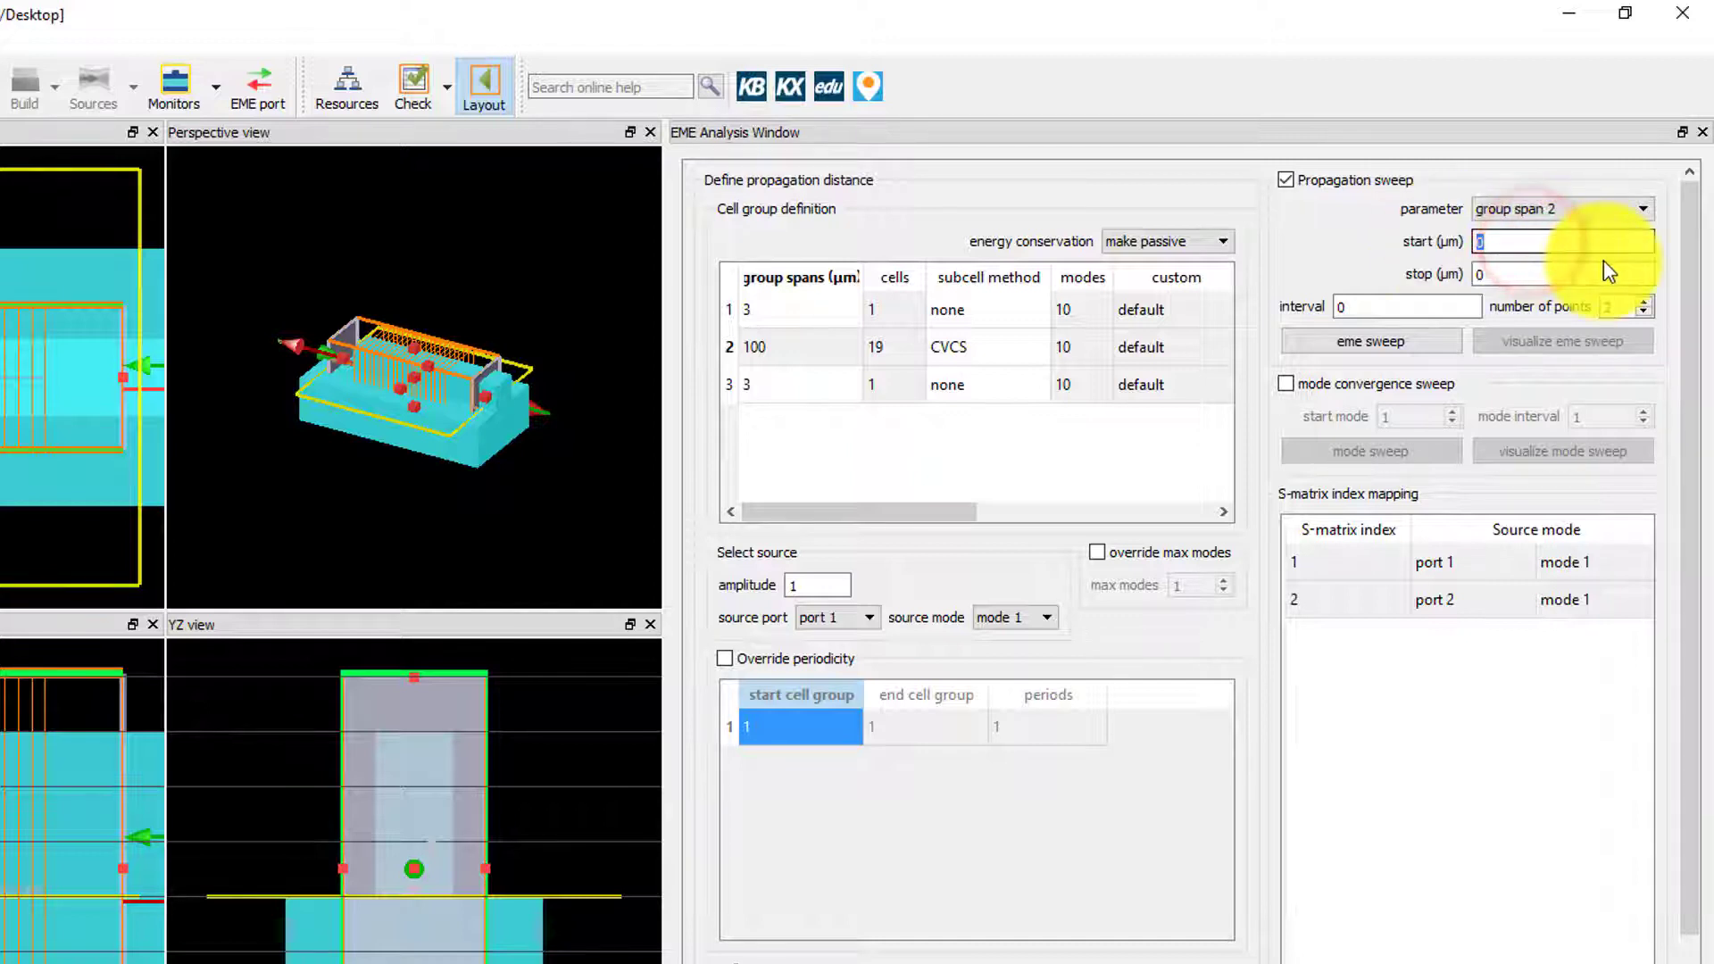
pyautogui.write('10')
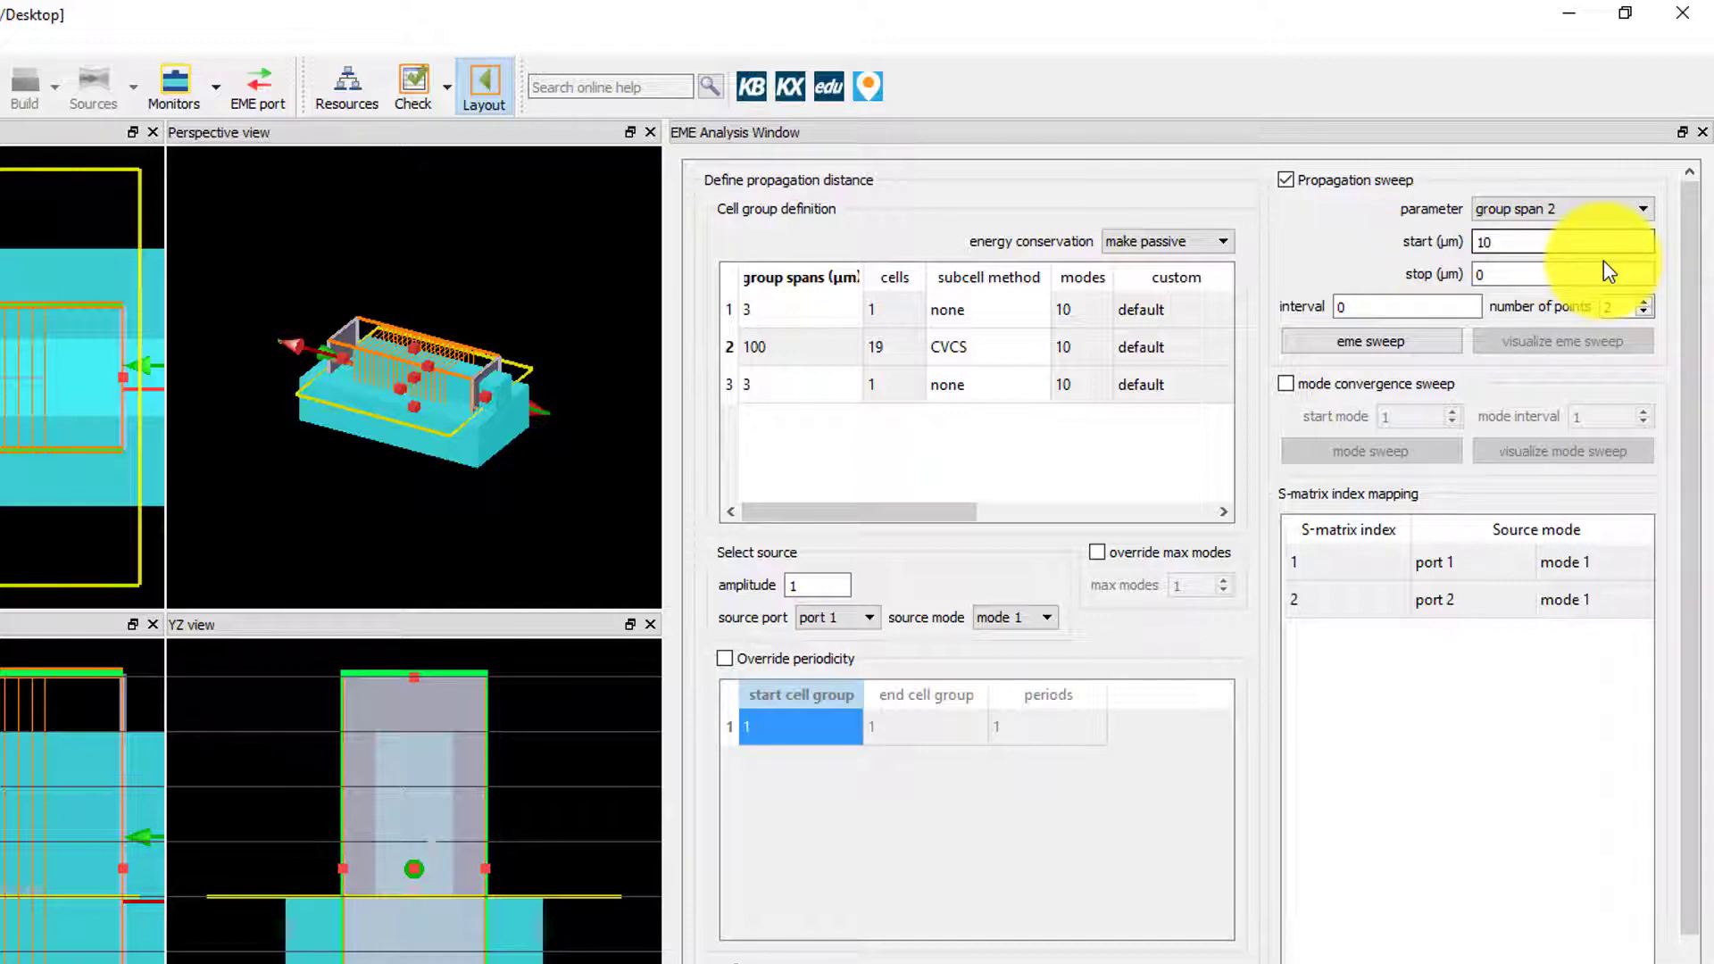
pyautogui.doubleClick(1550, 273)
pyautogui.write('200')
pyautogui.click(1613, 308)
pyautogui.write('01')
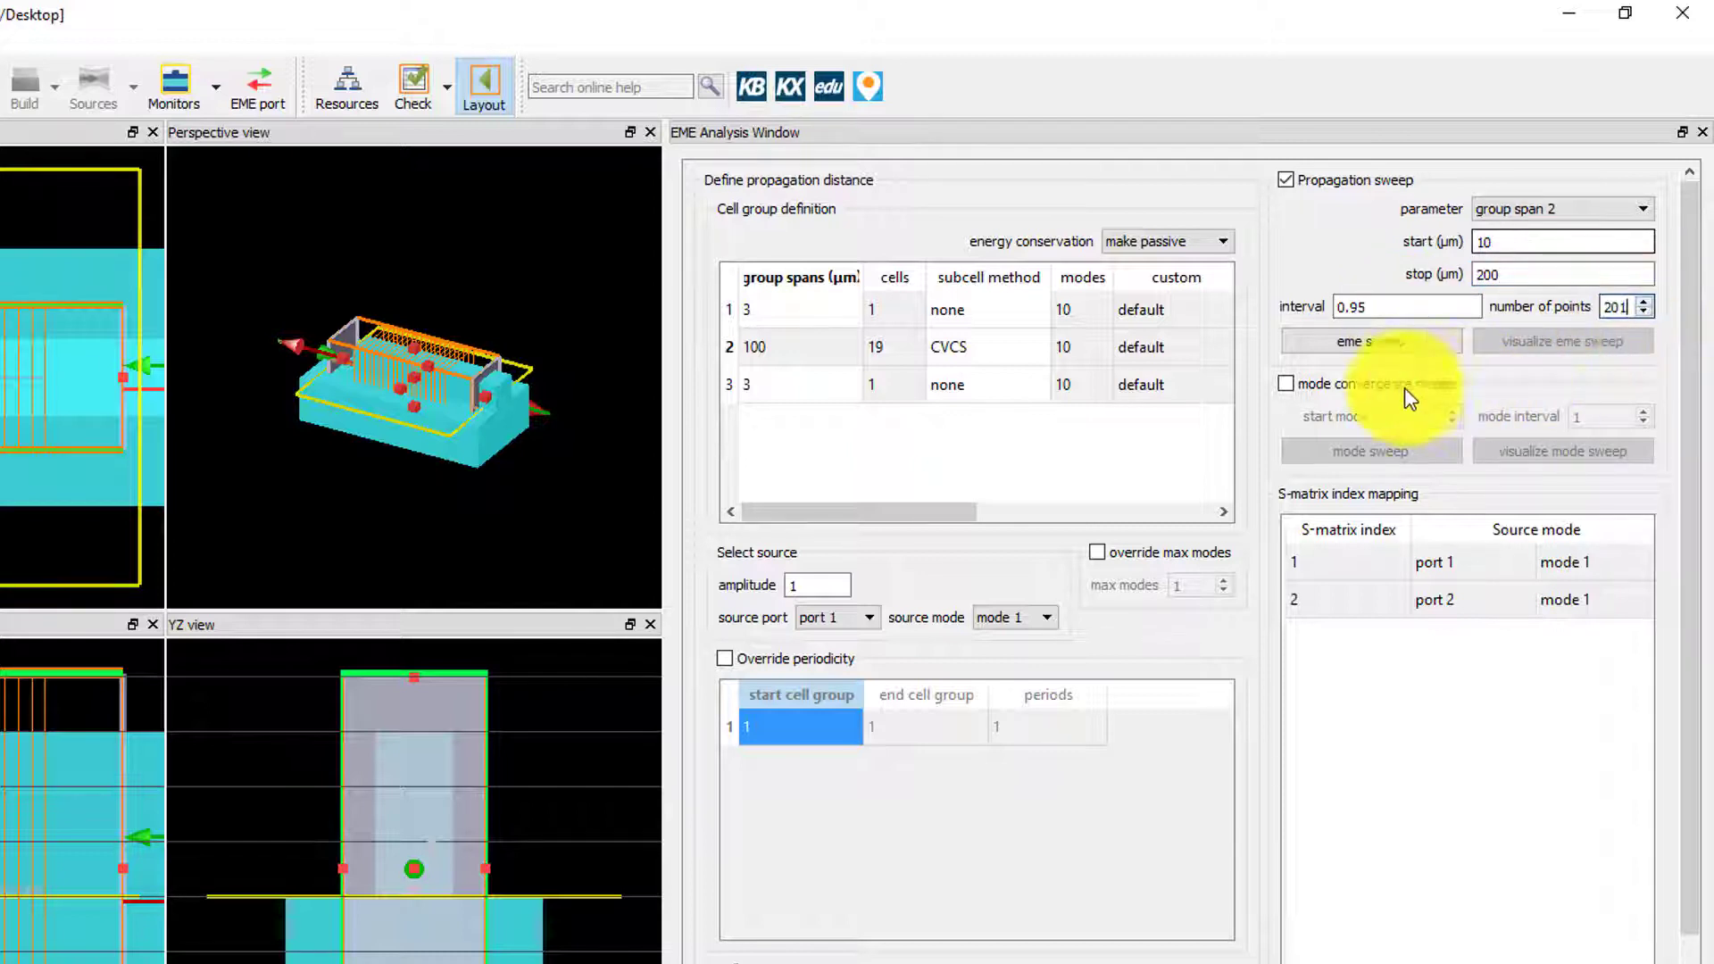
pyautogui.click(1428, 339)
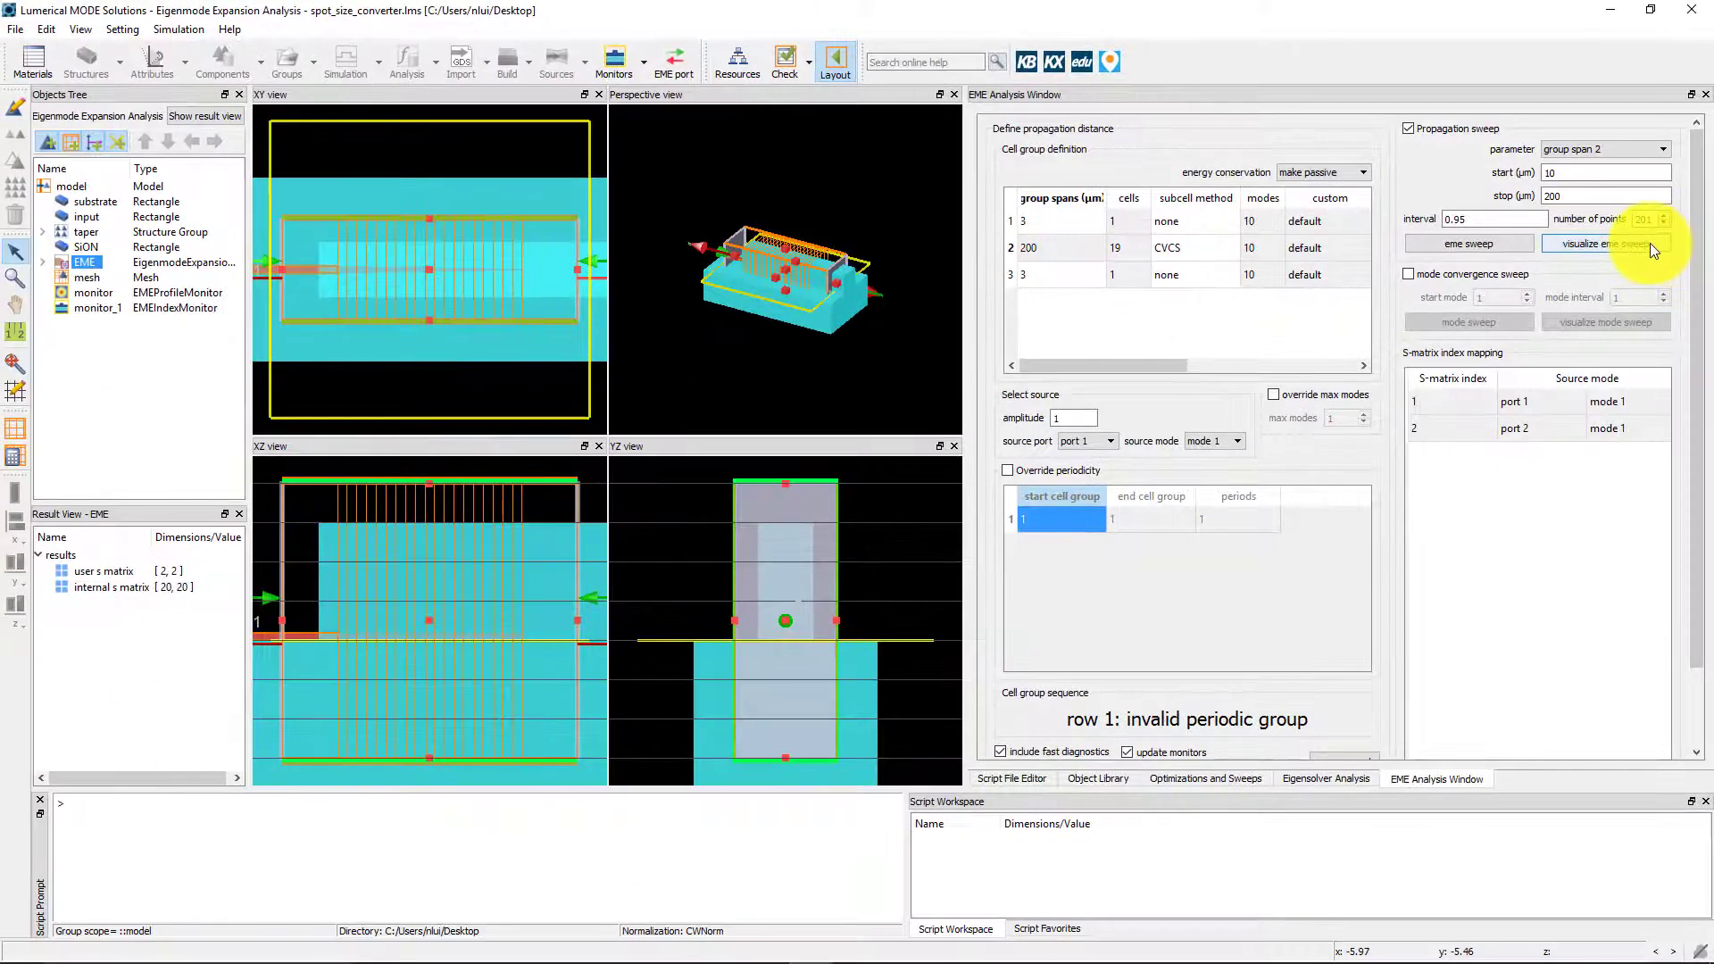
# Visualize the EME sweep results with s11 and s21 set to Abs^2.
pyautogui.click(1650, 244)
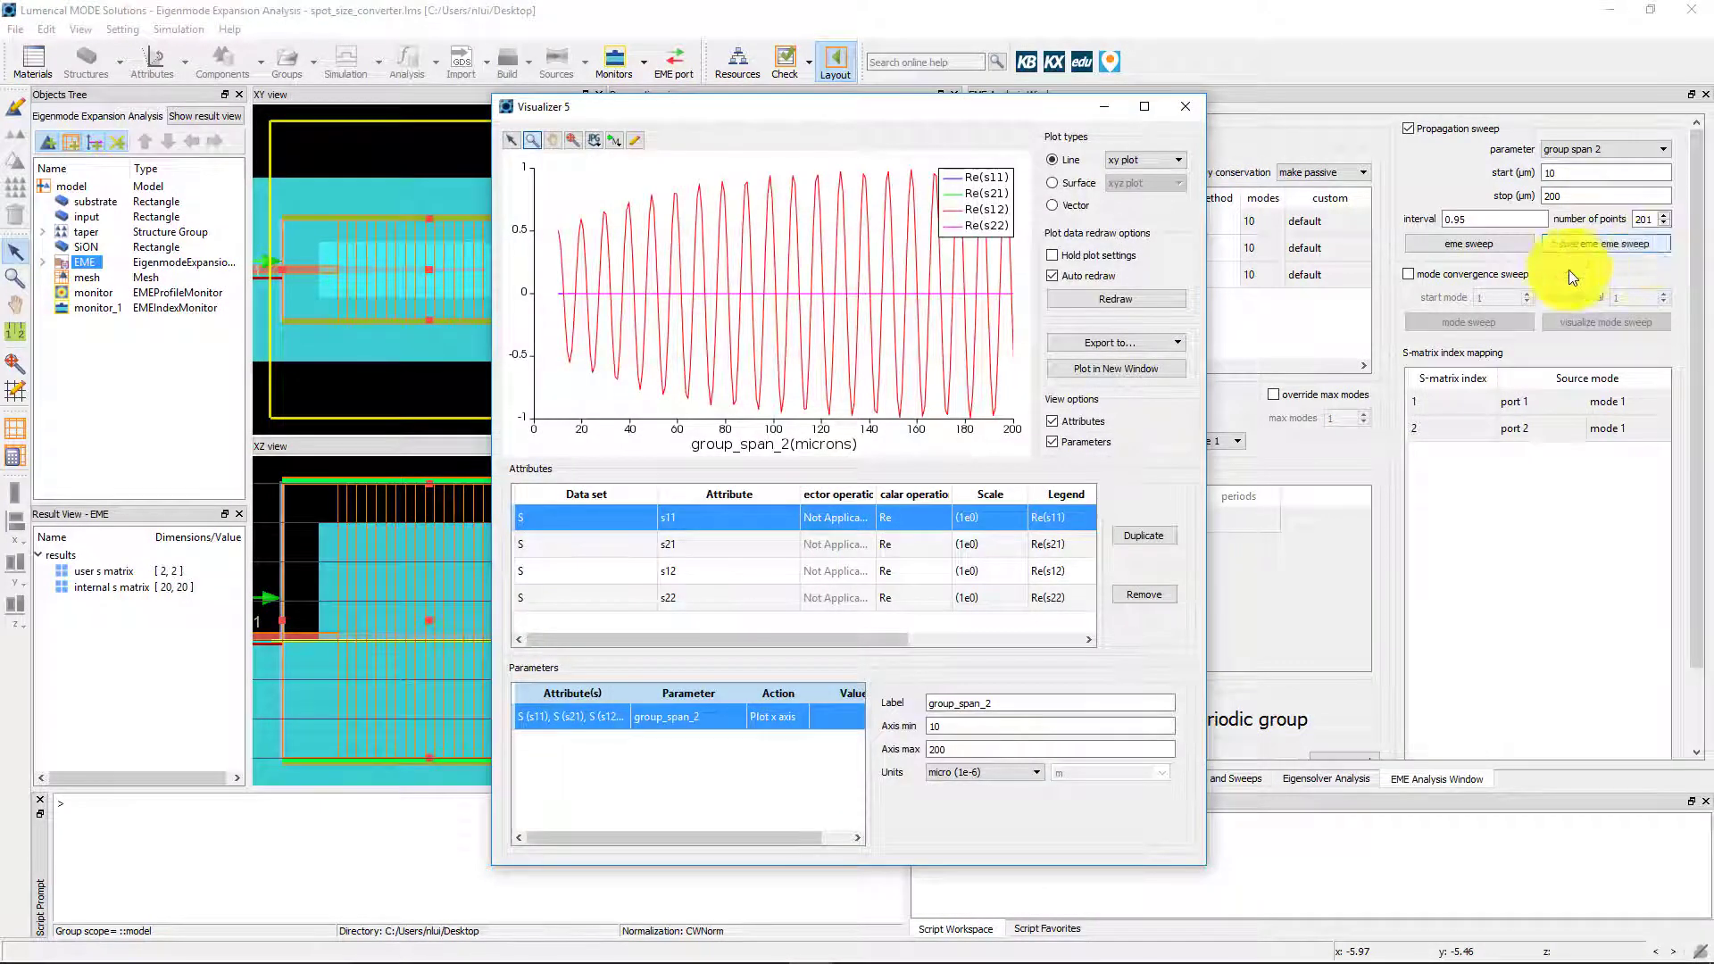
pyautogui.click(909, 518)
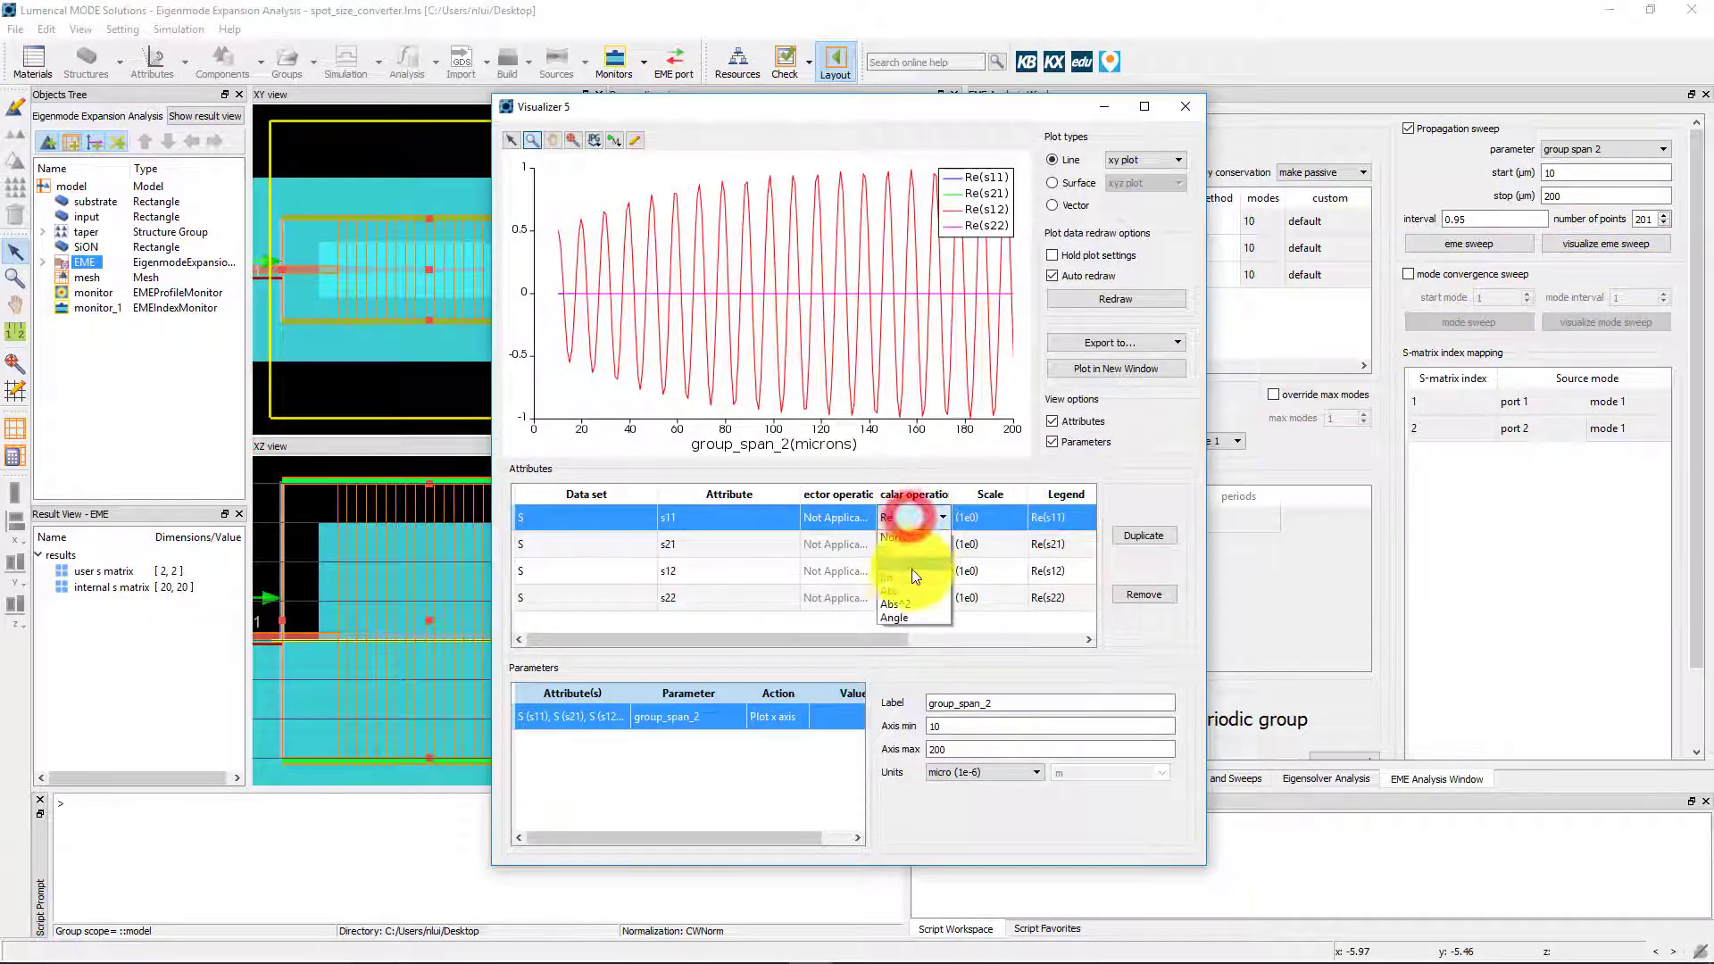
pyautogui.click(907, 600)
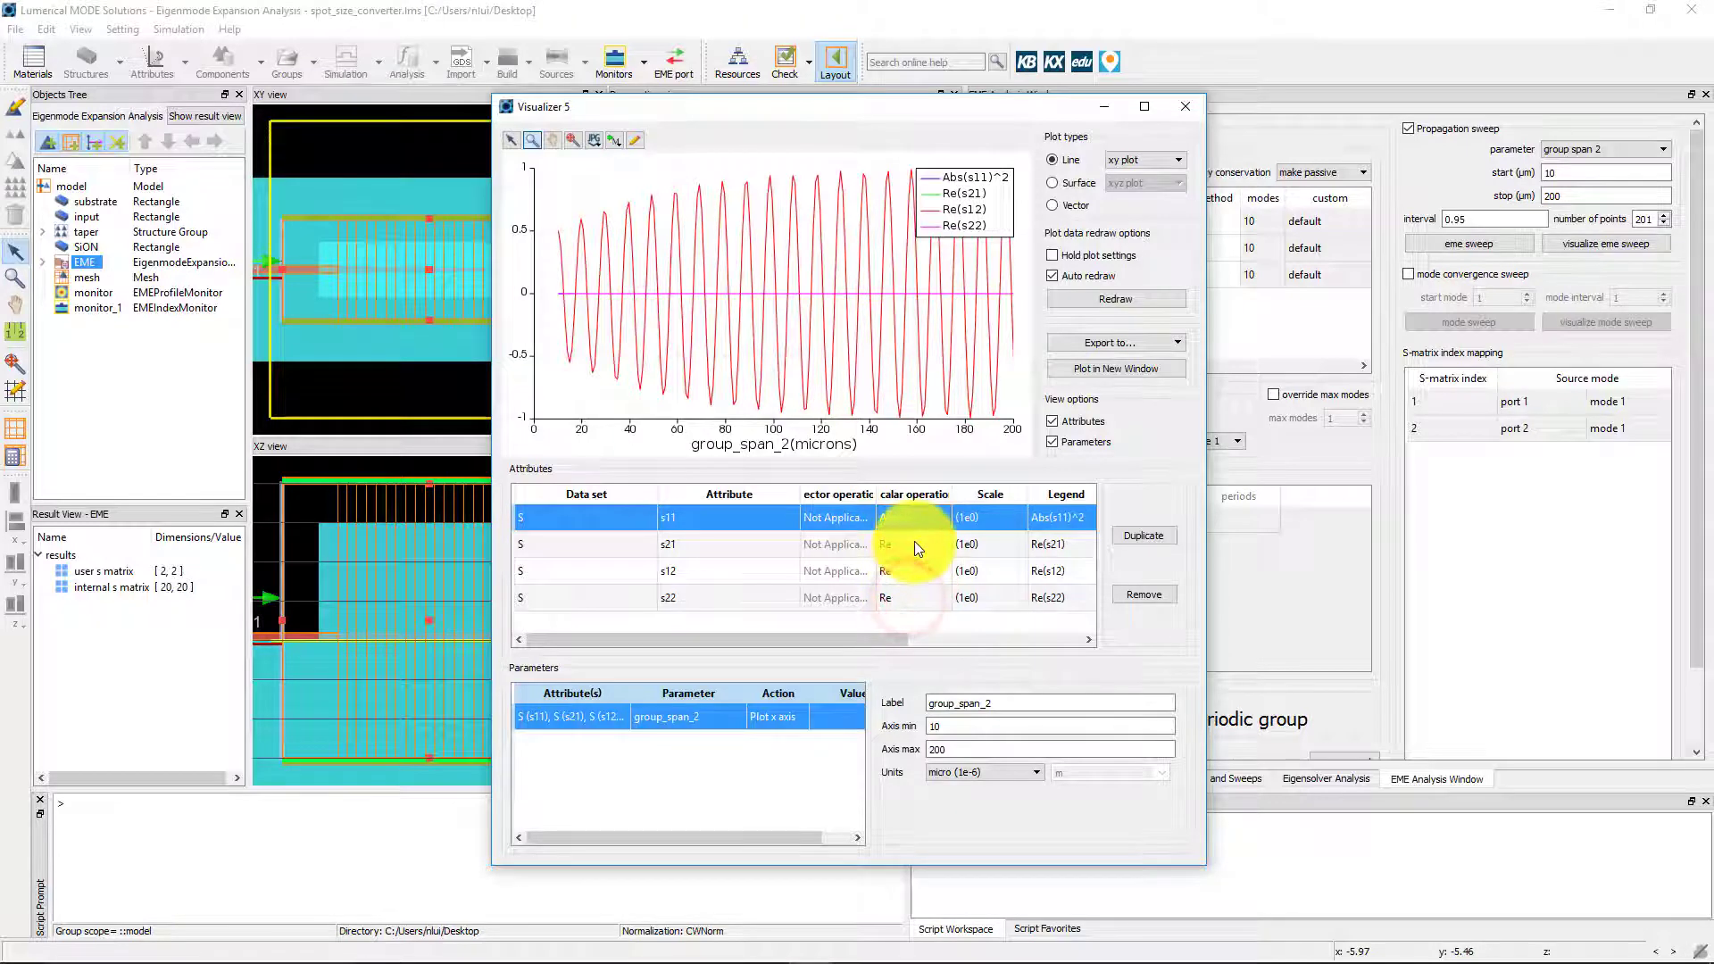
pyautogui.click(914, 544)
pyautogui.click(907, 625)
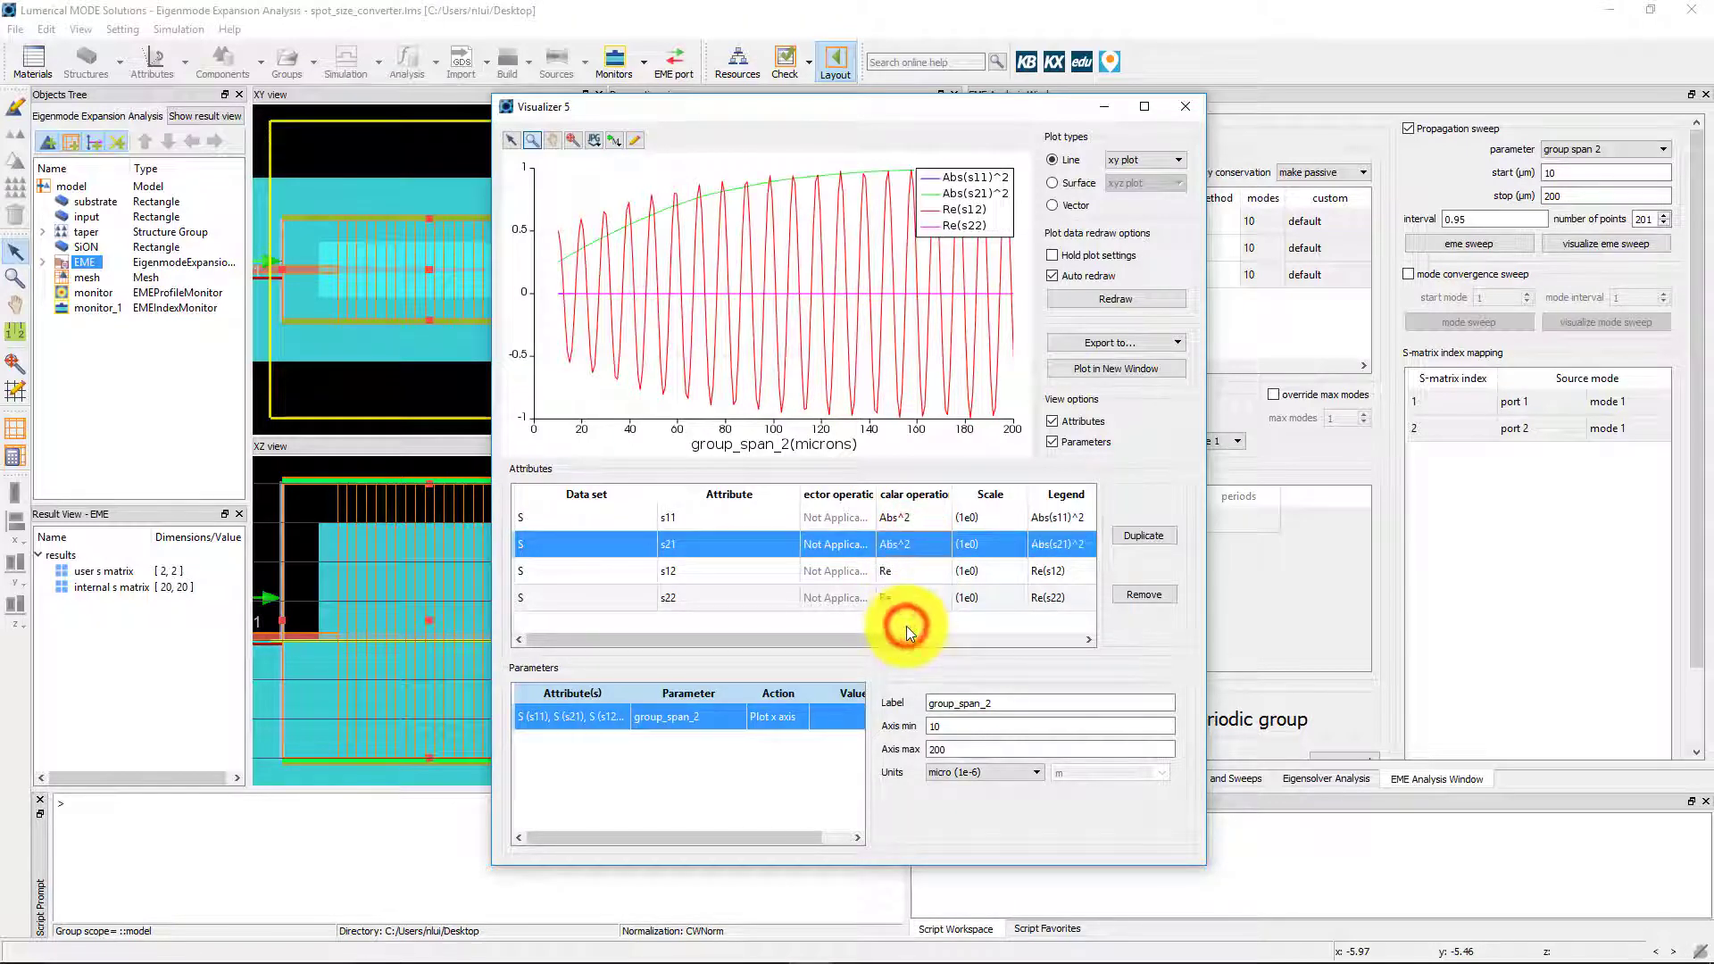
# Remove the s11, s12 and s22 curves, leaving Abs(s21)^2, and reposition the legend.
pyautogui.click(924, 516)
pyautogui.click(1144, 594)
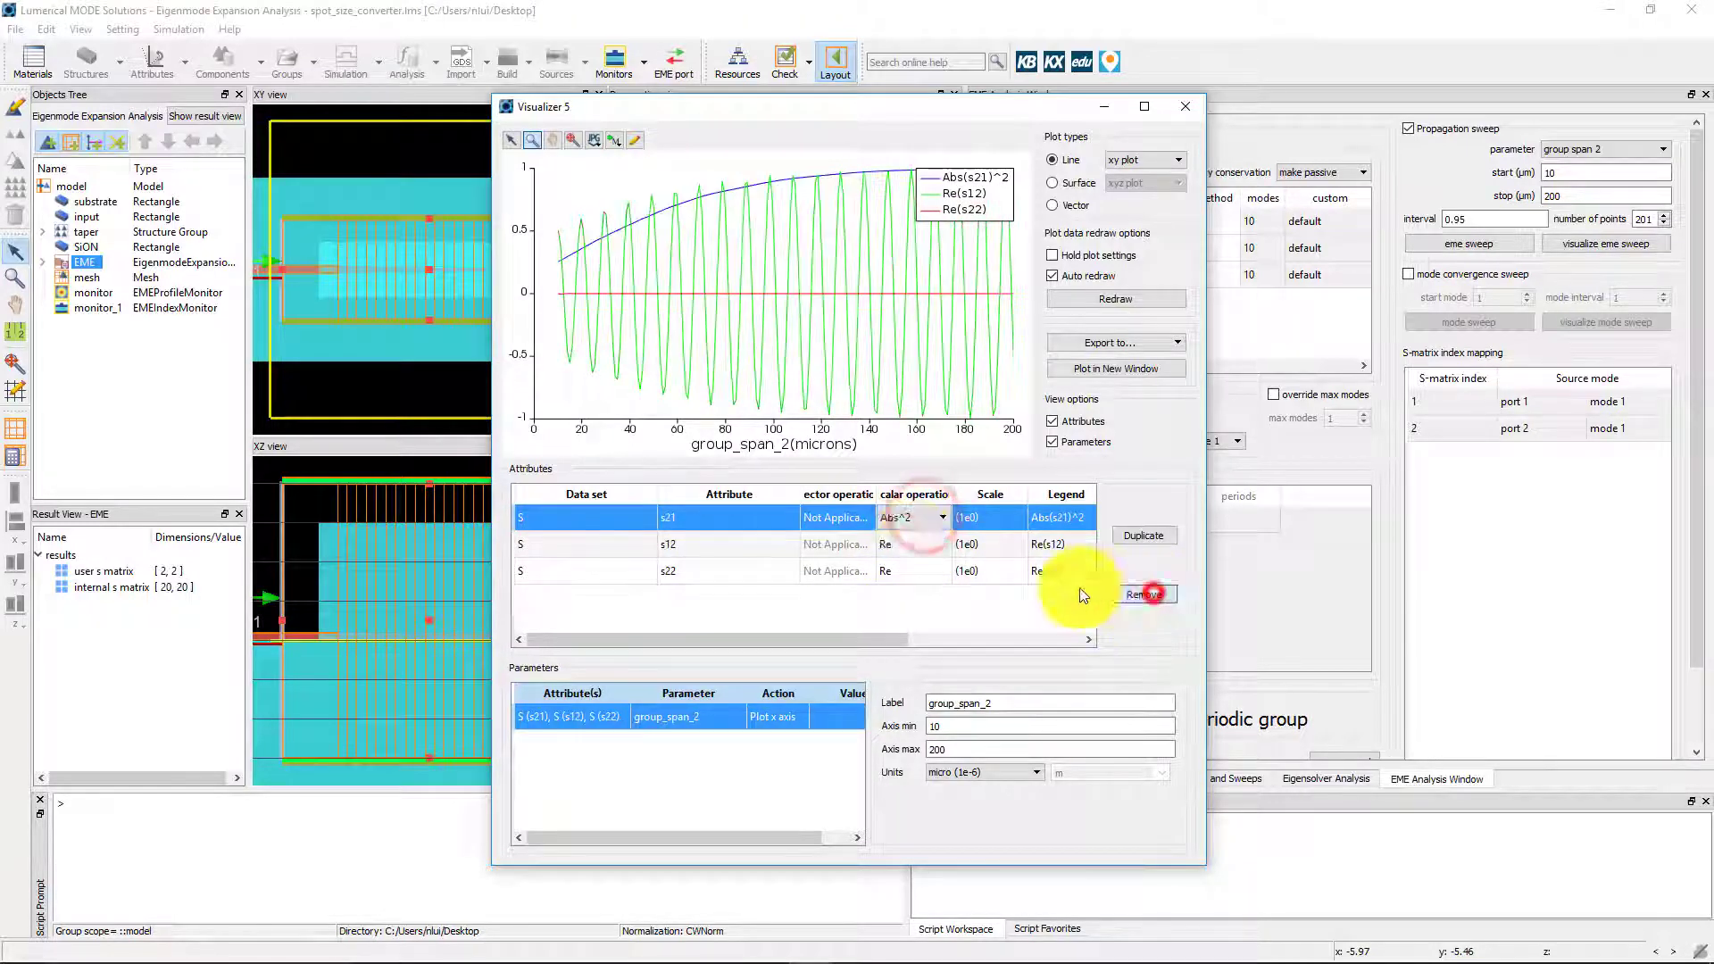
pyautogui.click(902, 542)
pyautogui.click(1141, 592)
pyautogui.click(1144, 594)
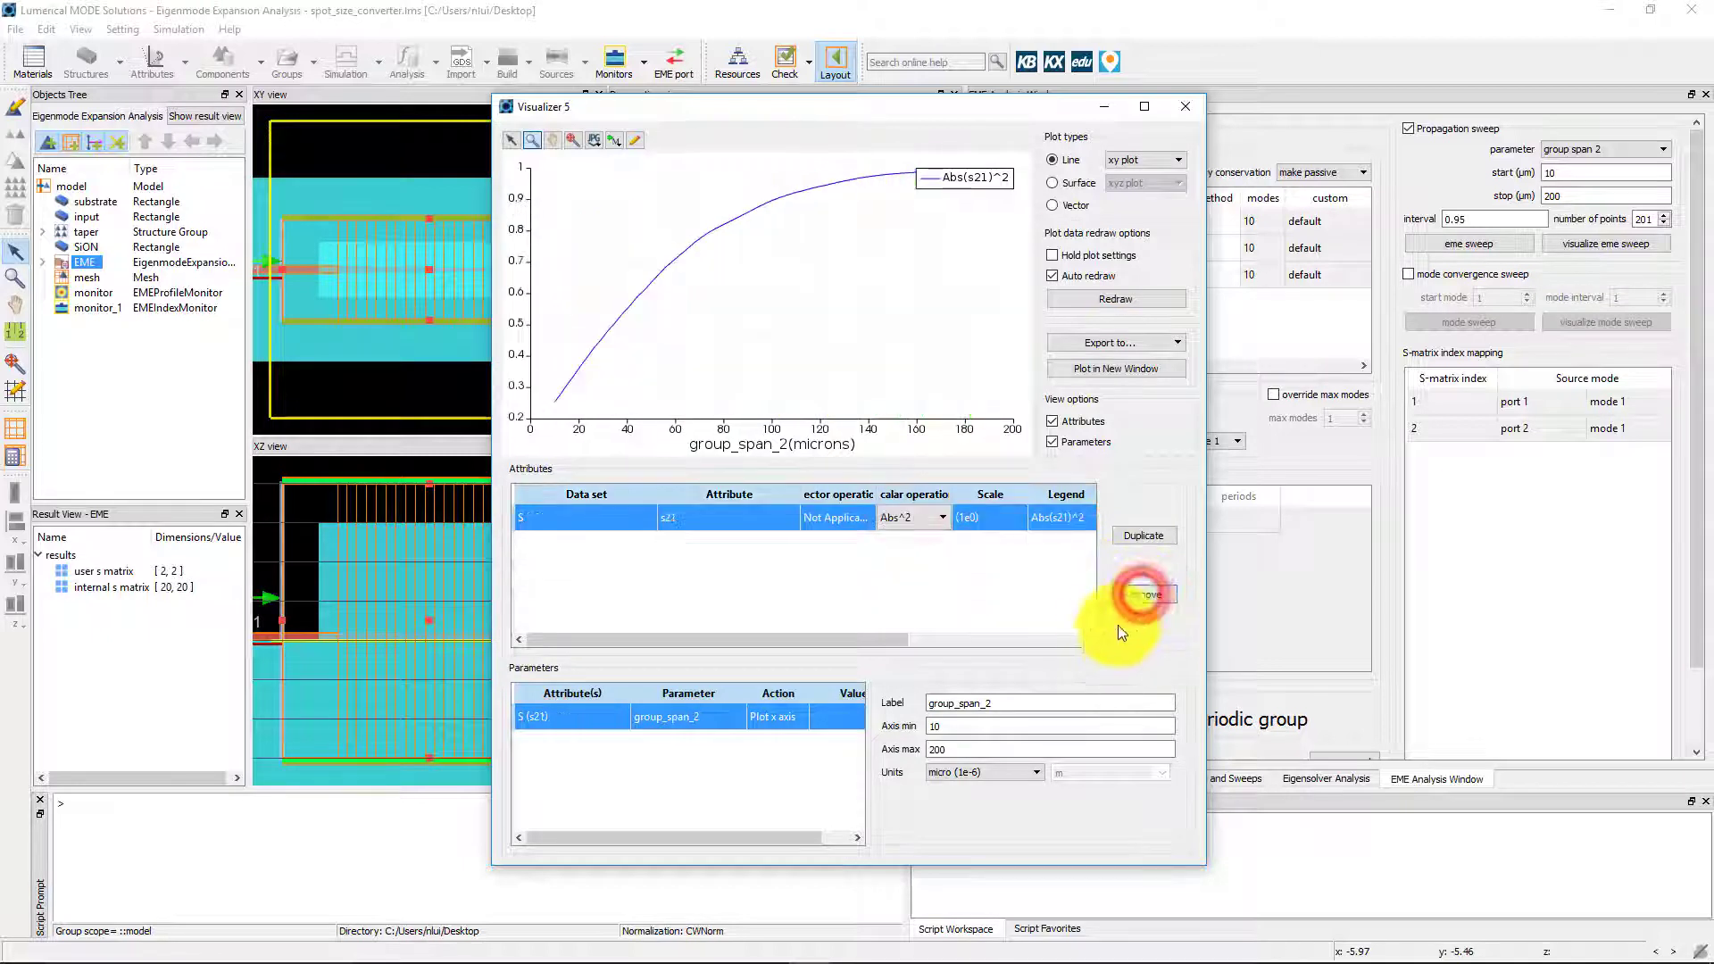
pyautogui.moveTo(987, 179); pyautogui.dragTo(978, 201)
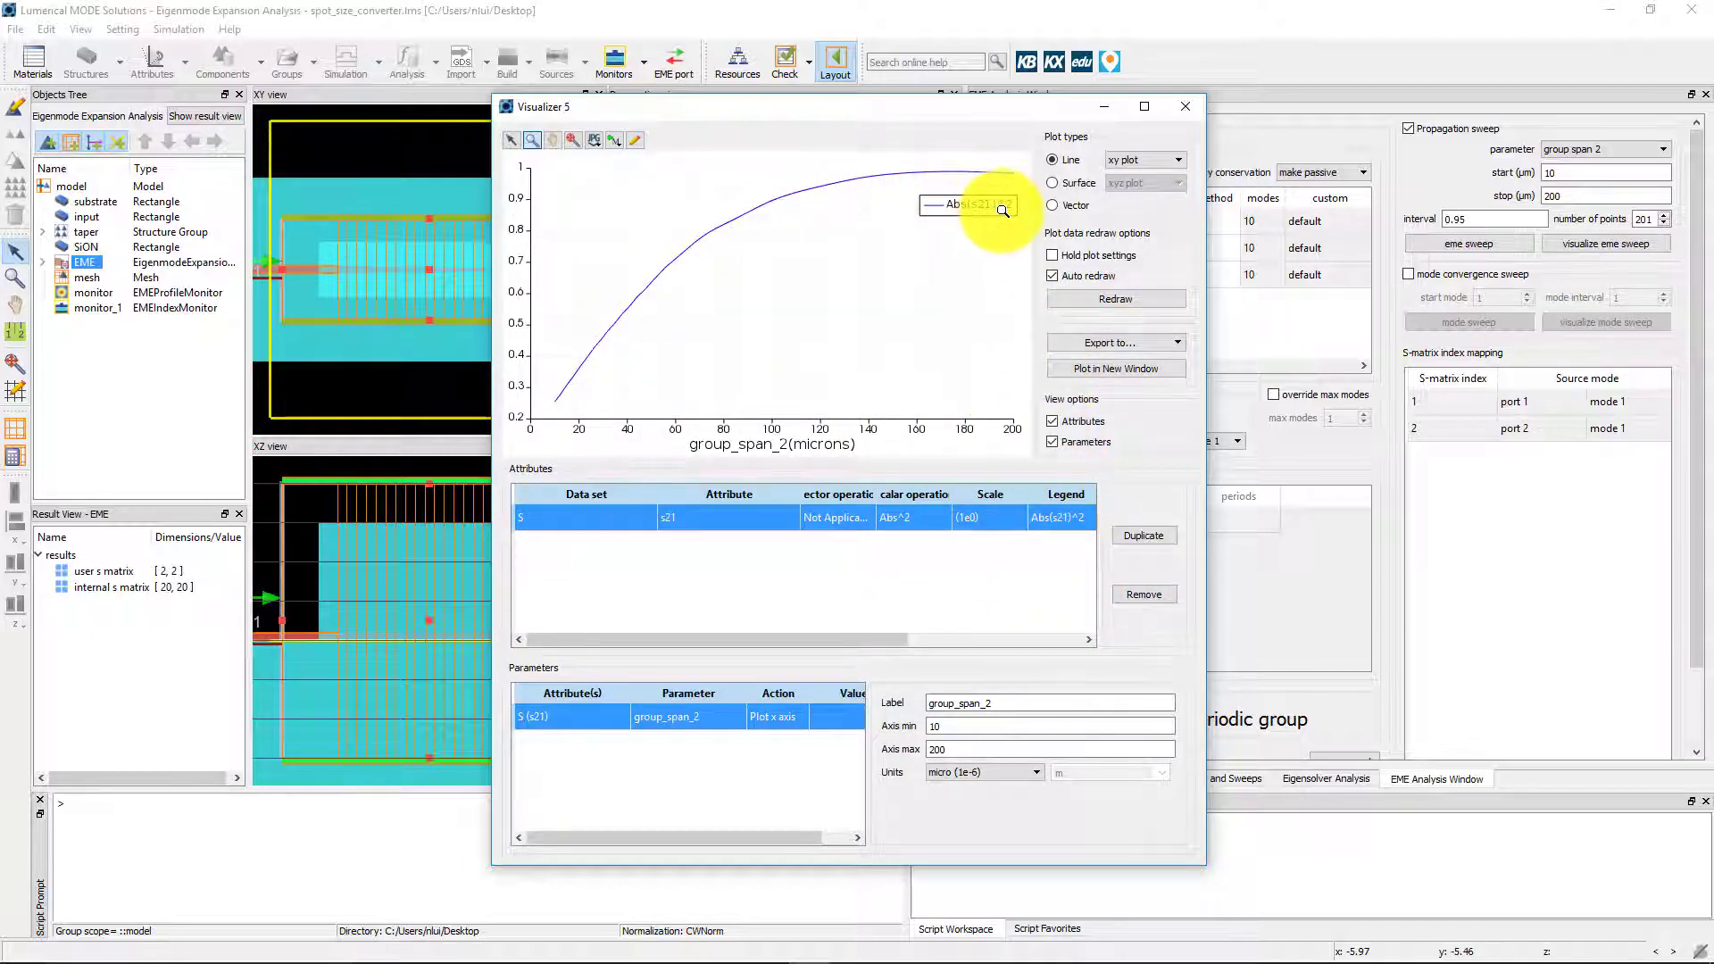